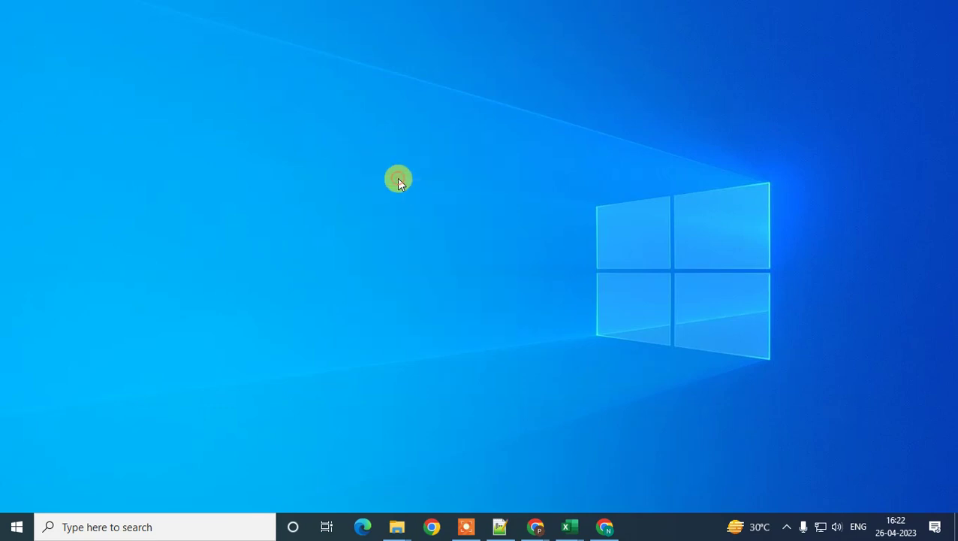
Refresh the desktop and launch Chrome on a new tab
{"action": "right_click", "coordinate": [397, 177]}
{"action": "left_click", "coordinate": [426, 219]}
{"action": "key", "text": "super+8"}
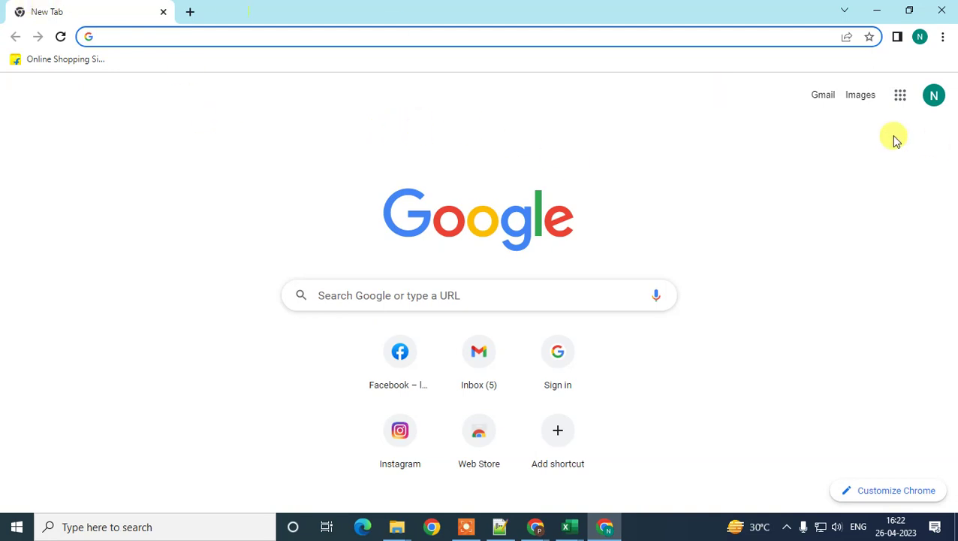
Check which Google account is signed in using the account panel
{"action": "left_click", "coordinate": [931, 97]}
{"action": "left_click_drag", "start_coordinate": [757, 164], "coordinate": [863, 167]}
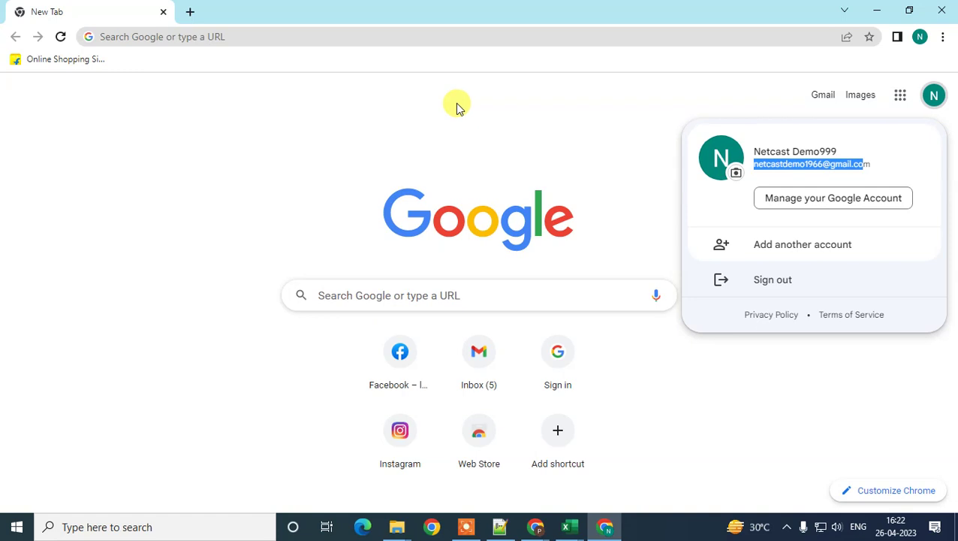
{"action": "left_click", "coordinate": [255, 145]}
{"action": "right_click", "coordinate": [253, 142]}
{"action": "left_click", "coordinate": [214, 199]}
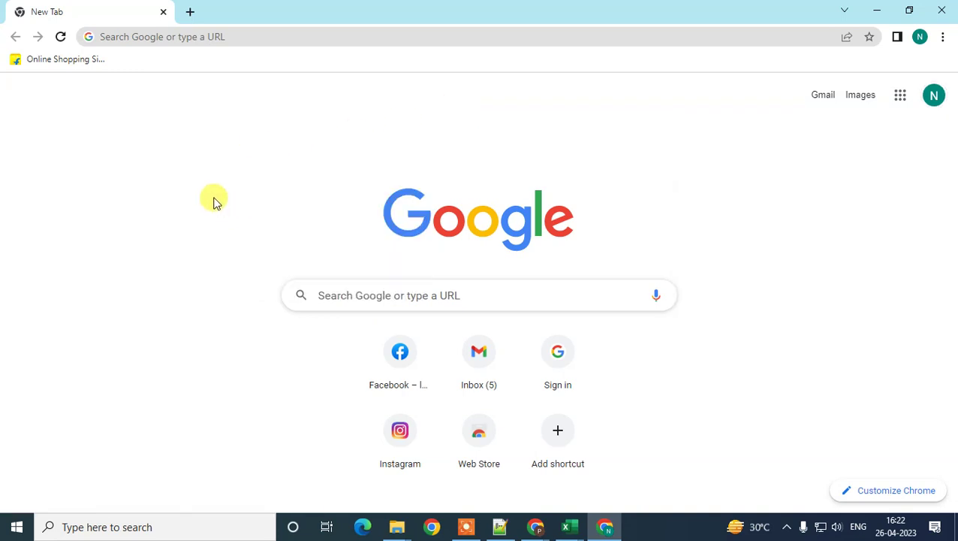
{"action": "left_click", "coordinate": [930, 100]}
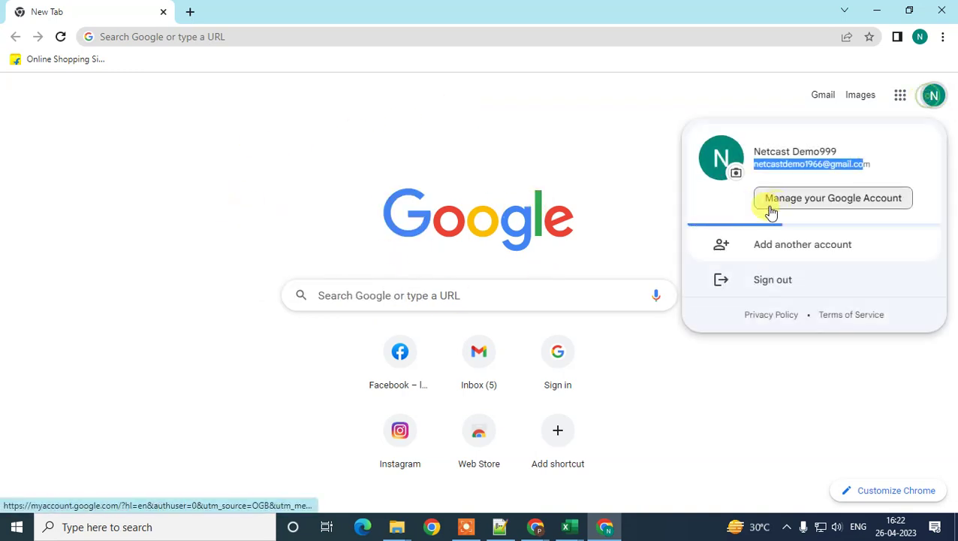
{"action": "left_click", "coordinate": [423, 294]}
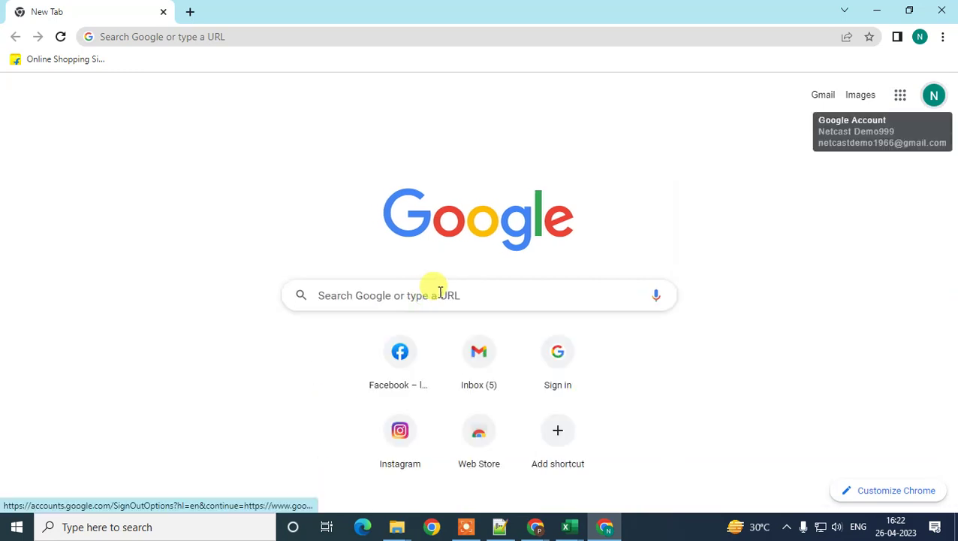
Search Google for 'google map'
{"action": "left_click", "coordinate": [436, 292]}
{"action": "type", "text": "google "}
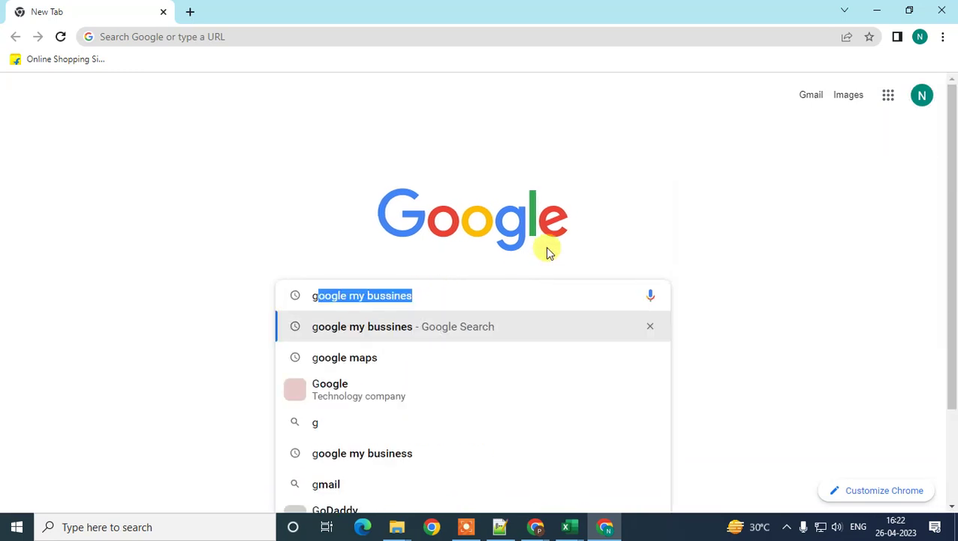
{"action": "type", "text": "map"}
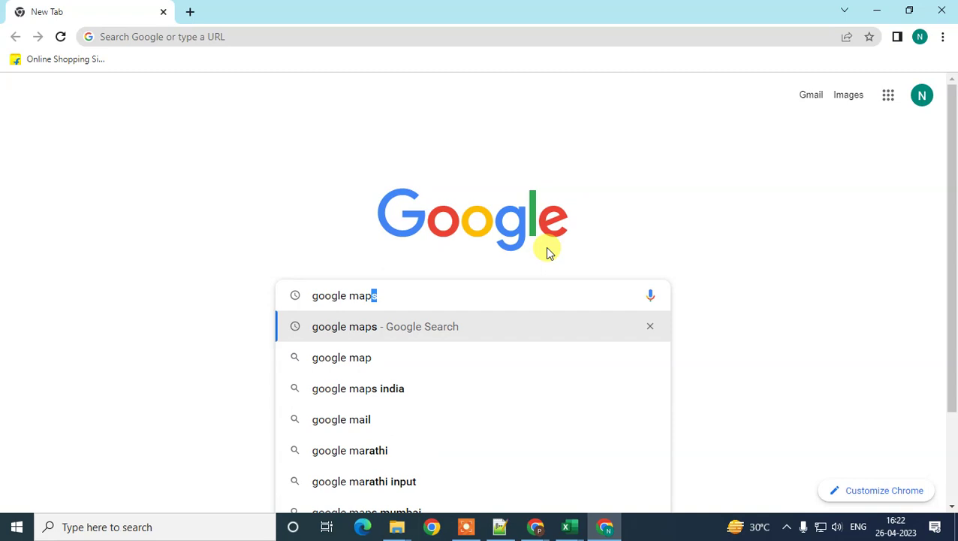
{"action": "key", "text": "Return"}
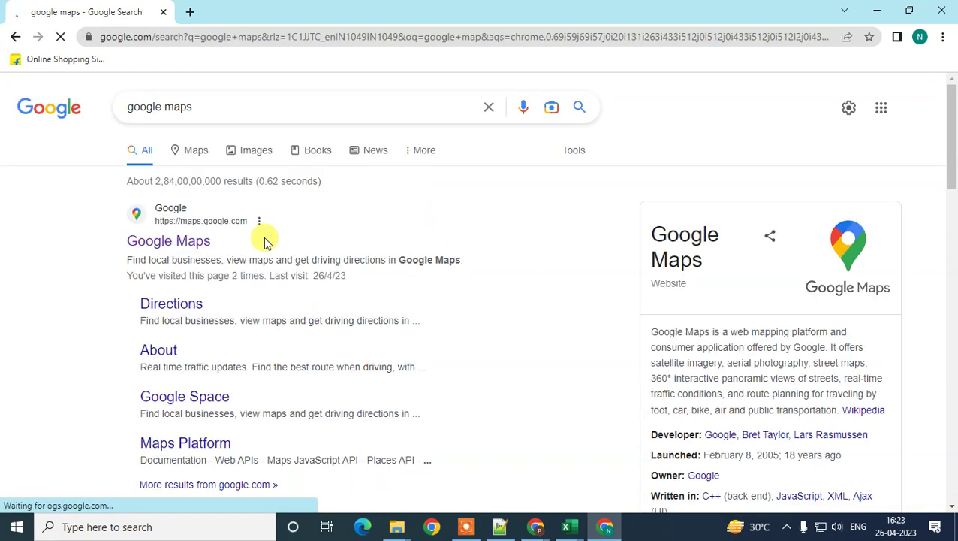
{"action": "scroll", "coordinate": [353, 220], "scroll_direction": "down", "scroll_amount": 1}
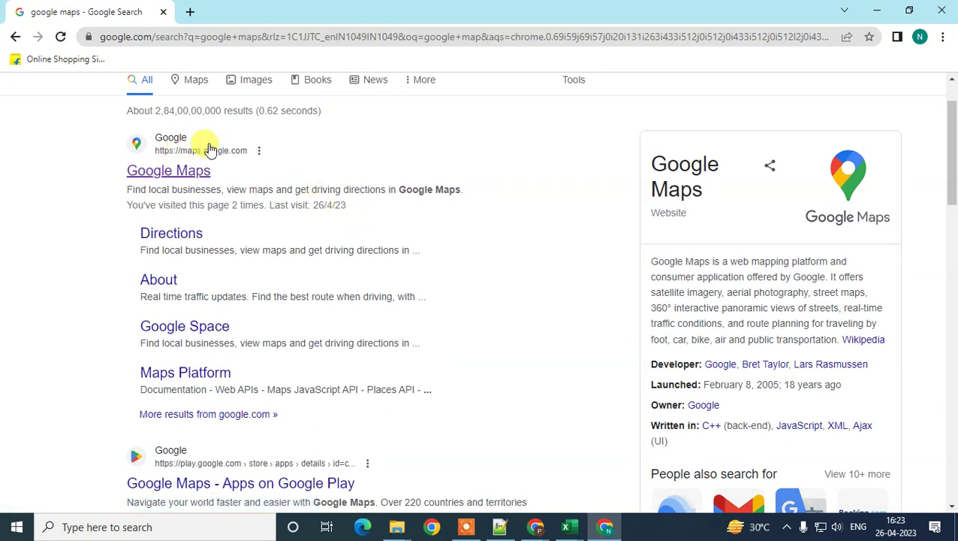
Open Google Maps from the results and choose Add your business from its menu
{"action": "left_click", "coordinate": [193, 172]}
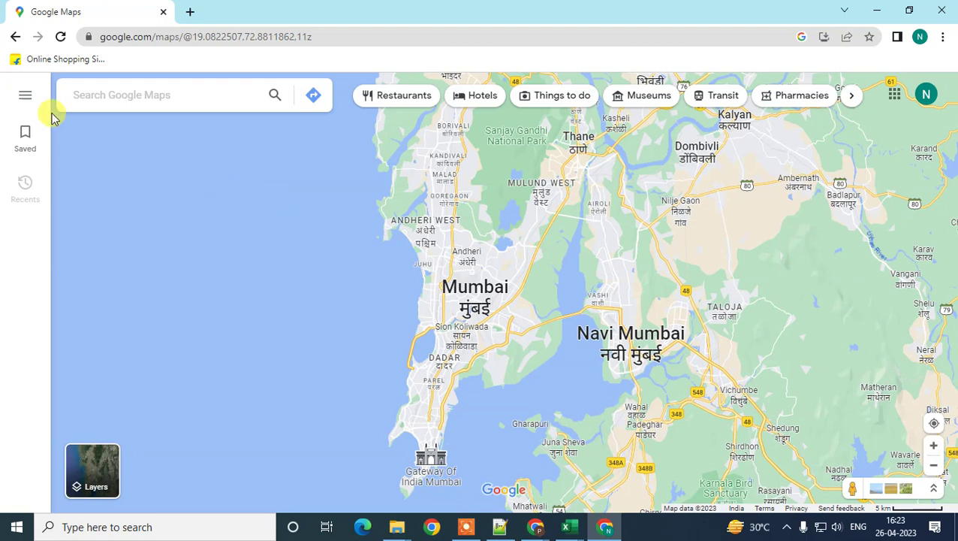
{"action": "left_click", "coordinate": [26, 97]}
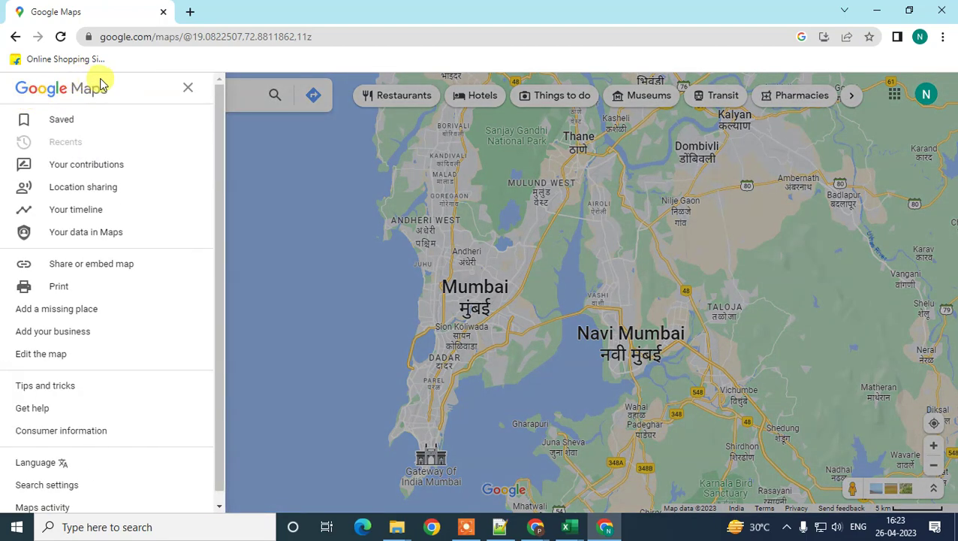
{"action": "scroll", "coordinate": [78, 248], "scroll_direction": "down", "scroll_amount": 1}
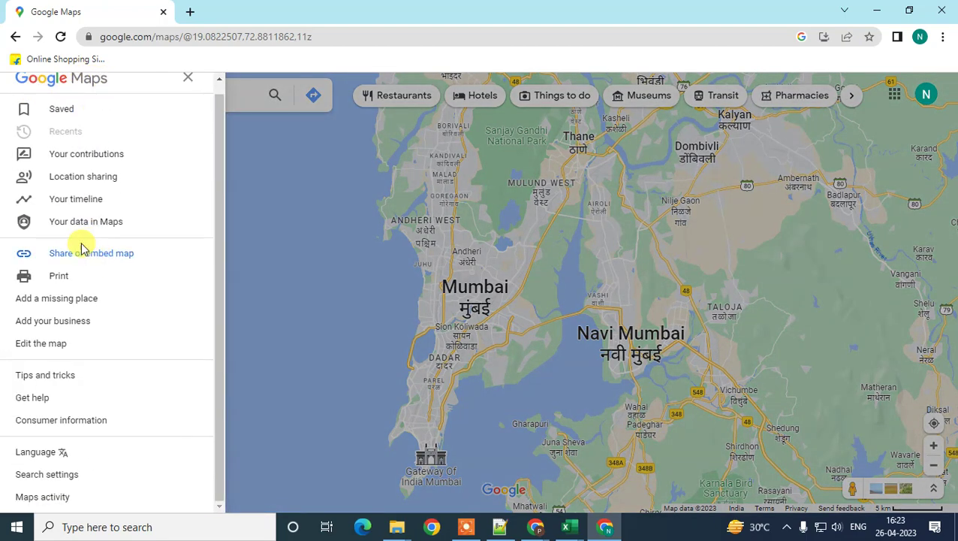
{"action": "left_click", "coordinate": [85, 324]}
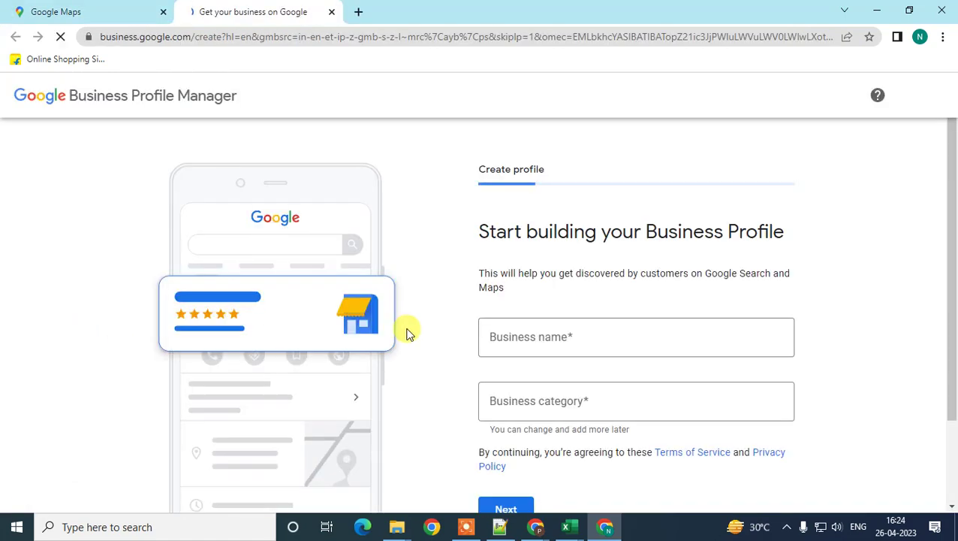
Enter the business name, correcting it to 'BVHD car delear'
{"action": "scroll", "coordinate": [570, 237], "scroll_direction": "down", "scroll_amount": 2}
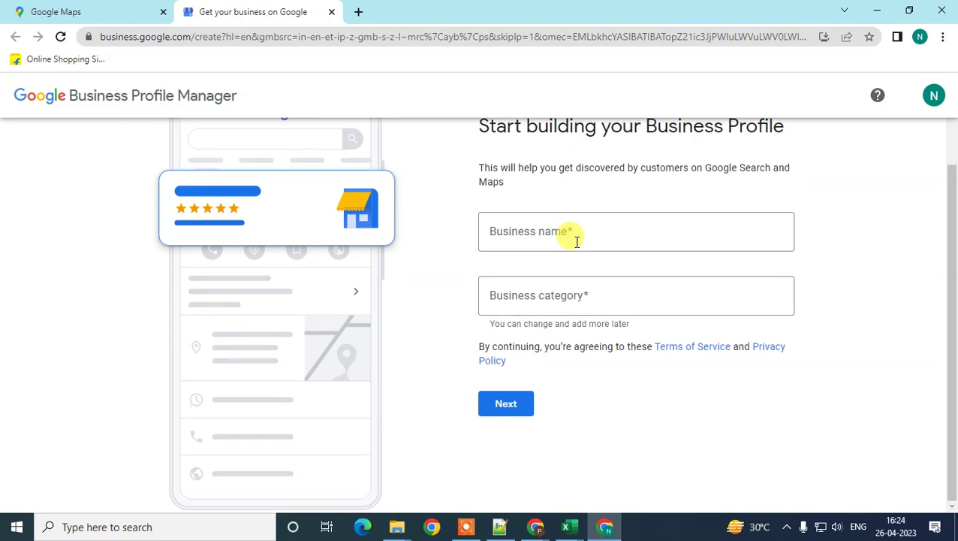
{"action": "scroll", "coordinate": [574, 240], "scroll_direction": "up", "scroll_amount": 2}
{"action": "left_click_drag", "start_coordinate": [480, 230], "coordinate": [518, 222]}
{"action": "left_click", "coordinate": [547, 220]}
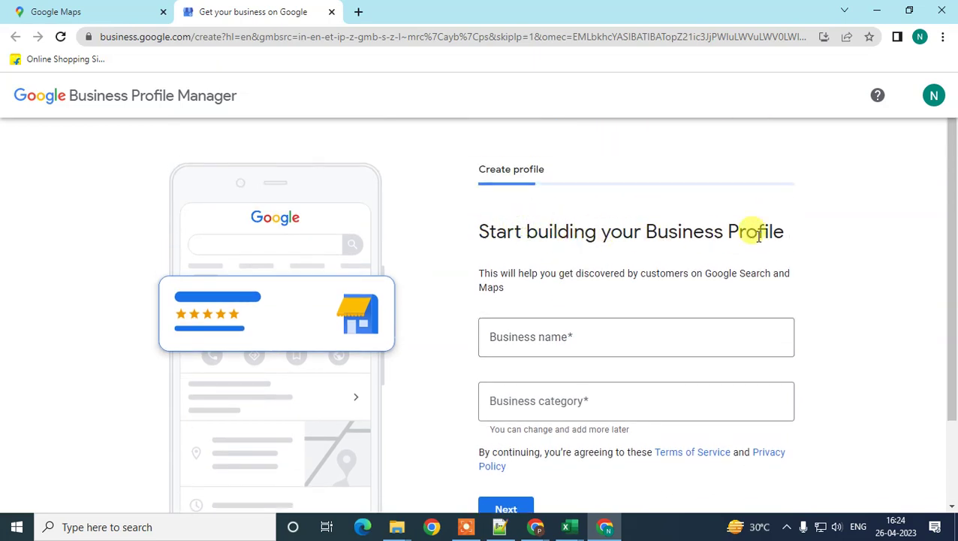
{"action": "scroll", "coordinate": [577, 282], "scroll_direction": "down", "scroll_amount": 1}
{"action": "left_click", "coordinate": [533, 266]}
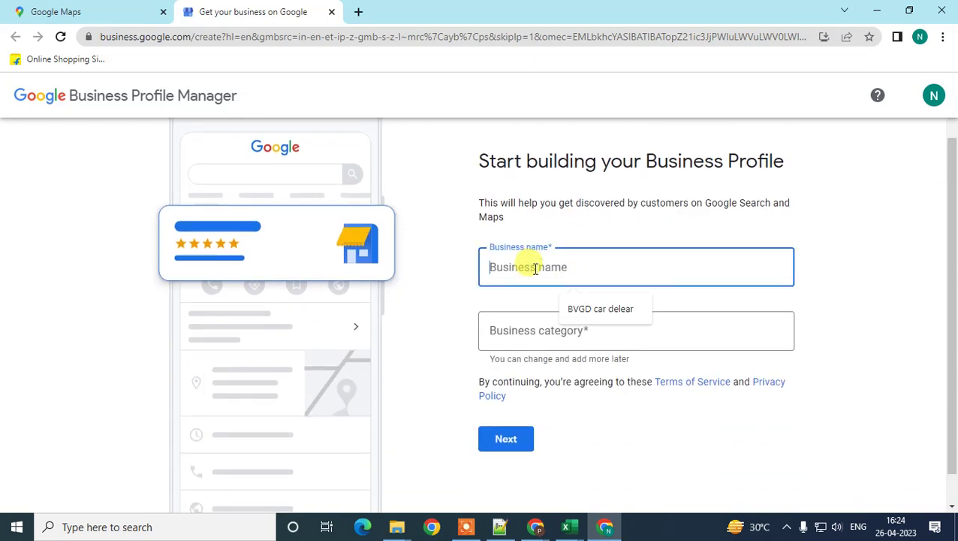
{"action": "left_click", "coordinate": [608, 309]}
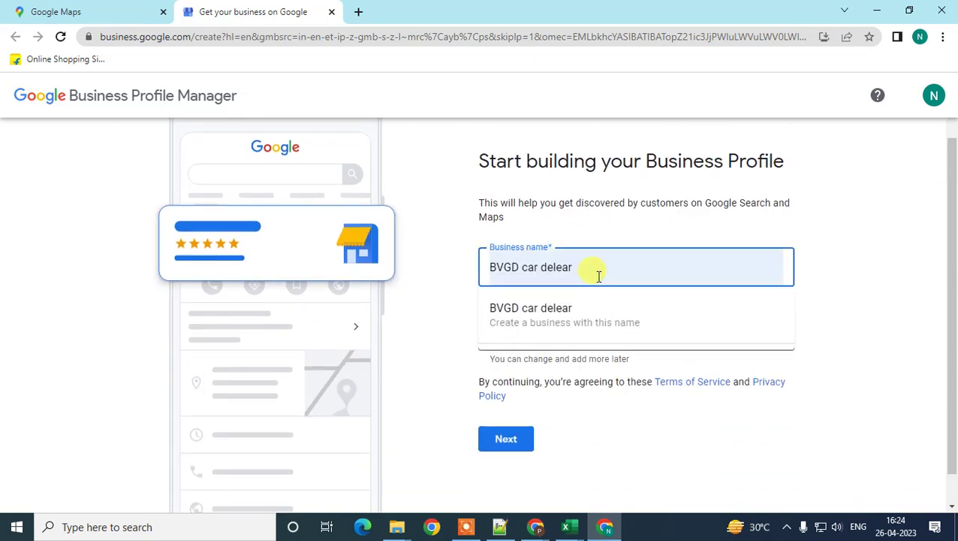
{"action": "type", "text": "1"}
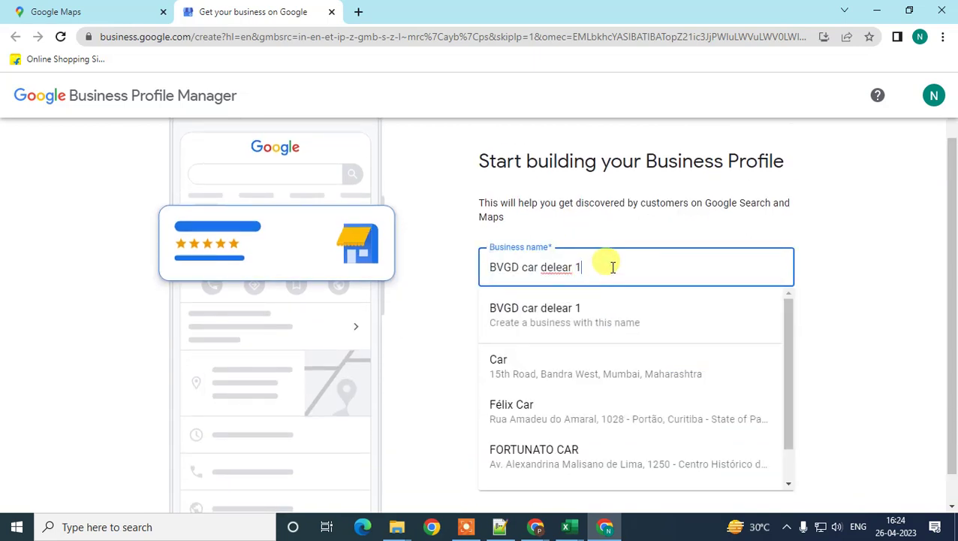
{"action": "key", "text": "BackSpace"}
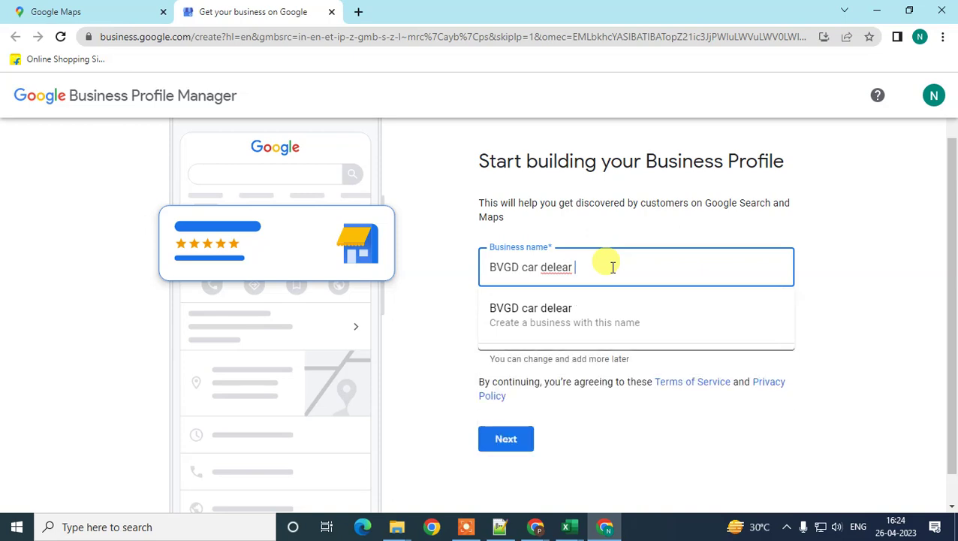
{"action": "left_click_drag", "start_coordinate": [613, 268], "coordinate": [168, 275]}
{"action": "key", "text": "Left"}
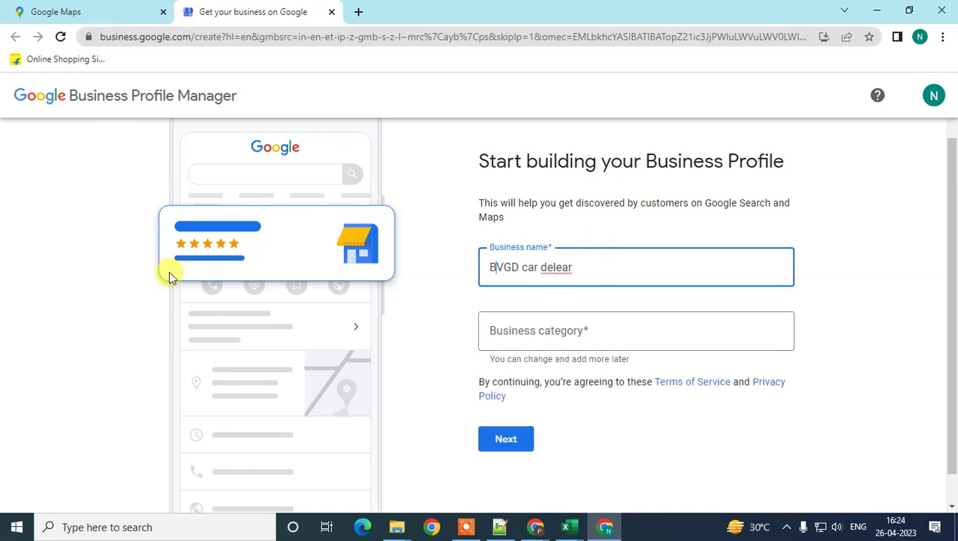
{"action": "key", "text": "Delete"}
{"action": "type", "text": "H"}
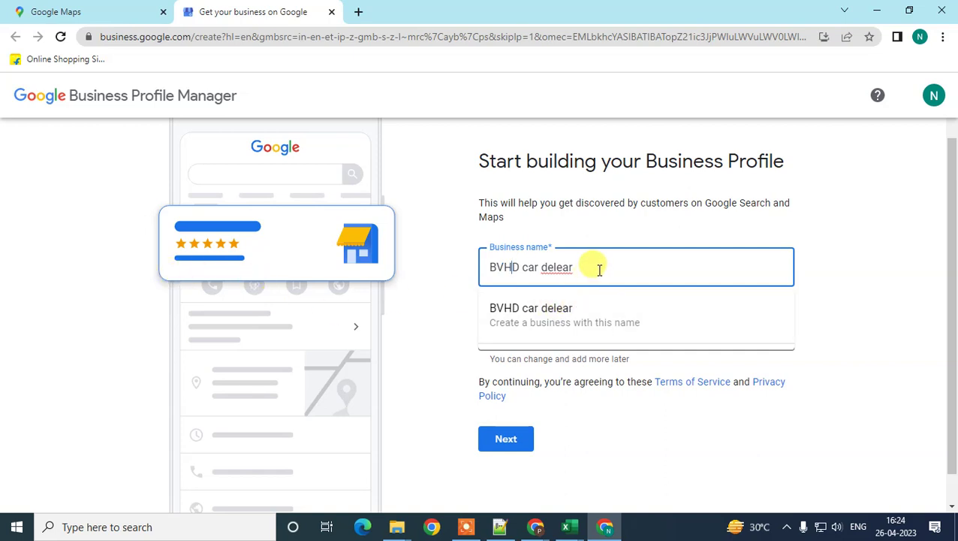
{"action": "left_click", "coordinate": [597, 312]}
Set the business category to Car dealer and continue
{"action": "left_click", "coordinate": [541, 332]}
{"action": "type", "text": "card"}
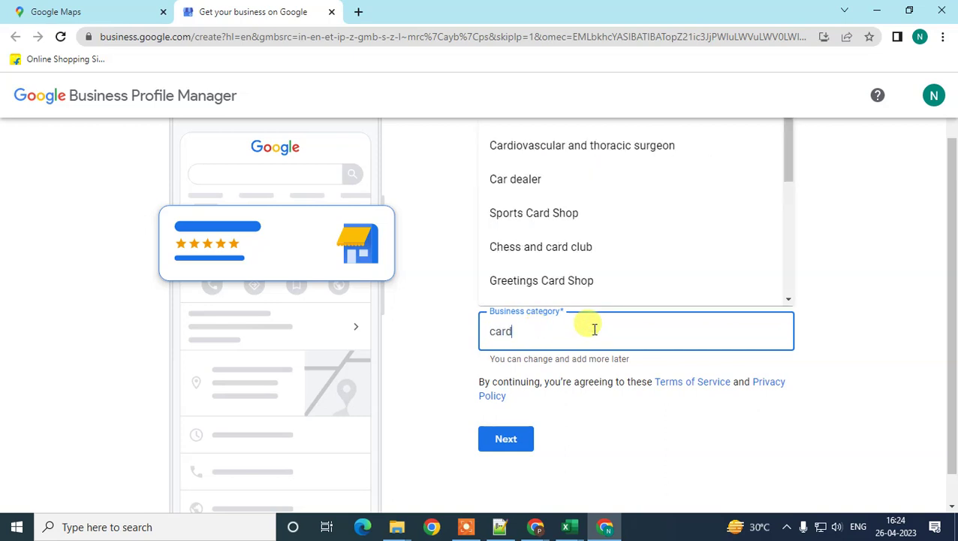
{"action": "type", "text": " dear"}
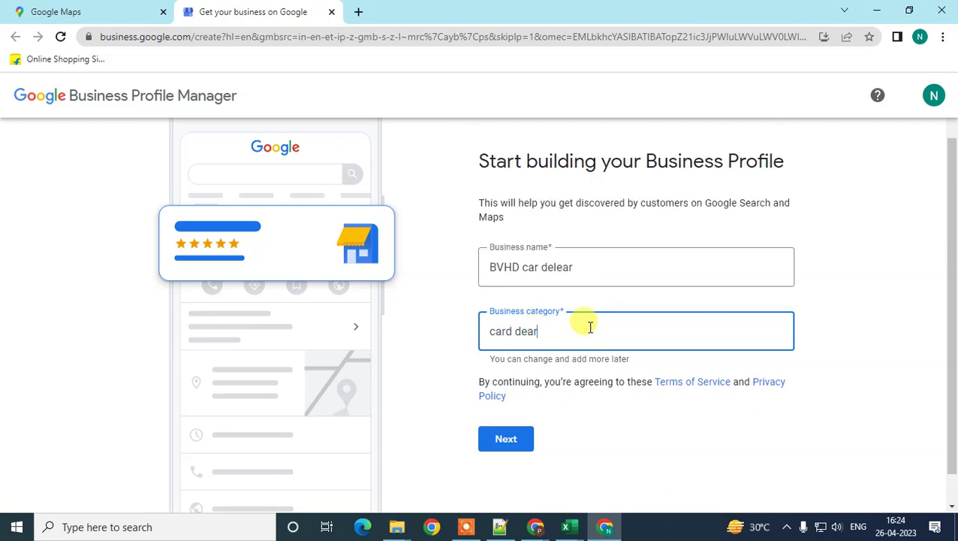
{"action": "key", "text": "BackSpace"}
{"action": "key", "text": "BackSpace"}
{"action": "key", "text": "BackSpace"}
{"action": "key", "text": "BackSpace"}
{"action": "key", "text": "BackSpace"}
{"action": "type", "text": "d"}
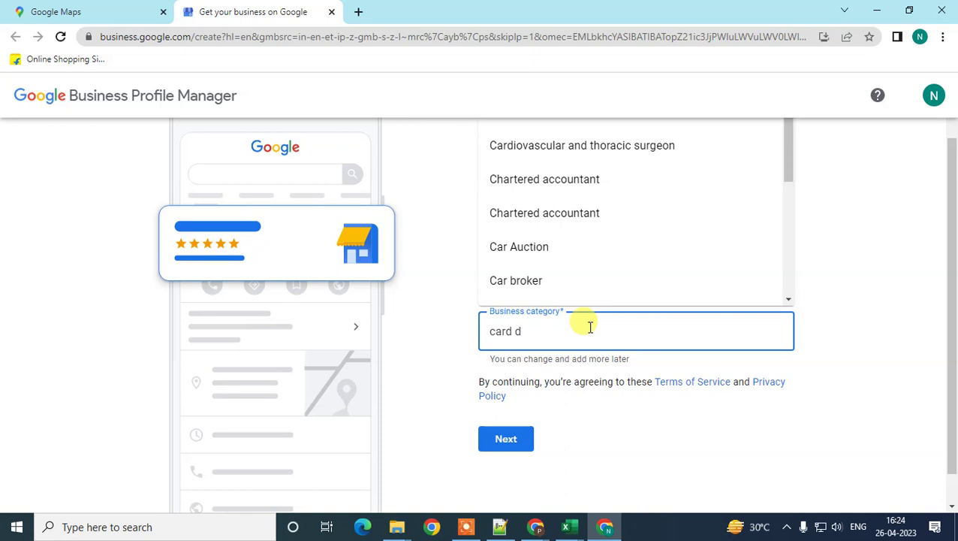
{"action": "type", "text": "ealer"}
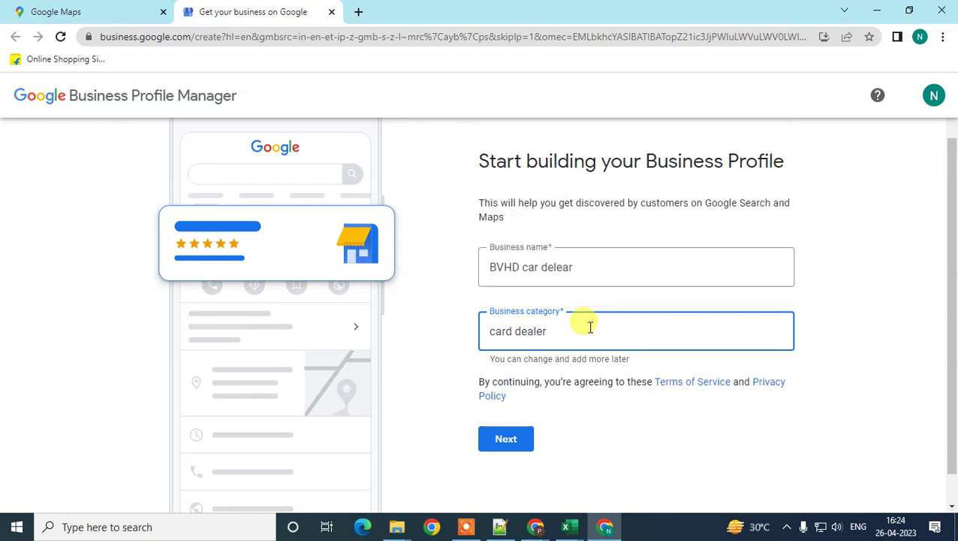
{"action": "key", "text": "BackSpace"}
{"action": "key", "text": "BackSpace"}
{"action": "left_click", "coordinate": [549, 182]}
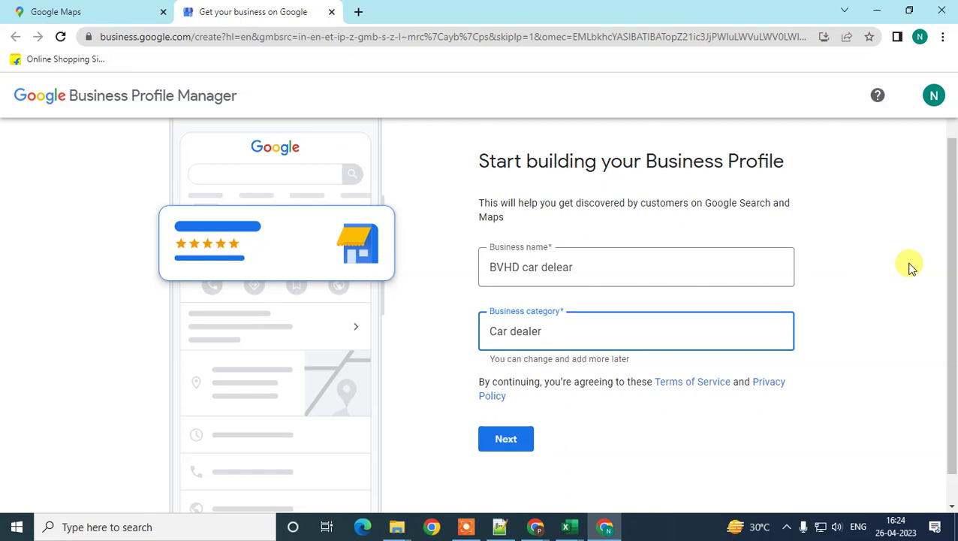
{"action": "left_click", "coordinate": [498, 439]}
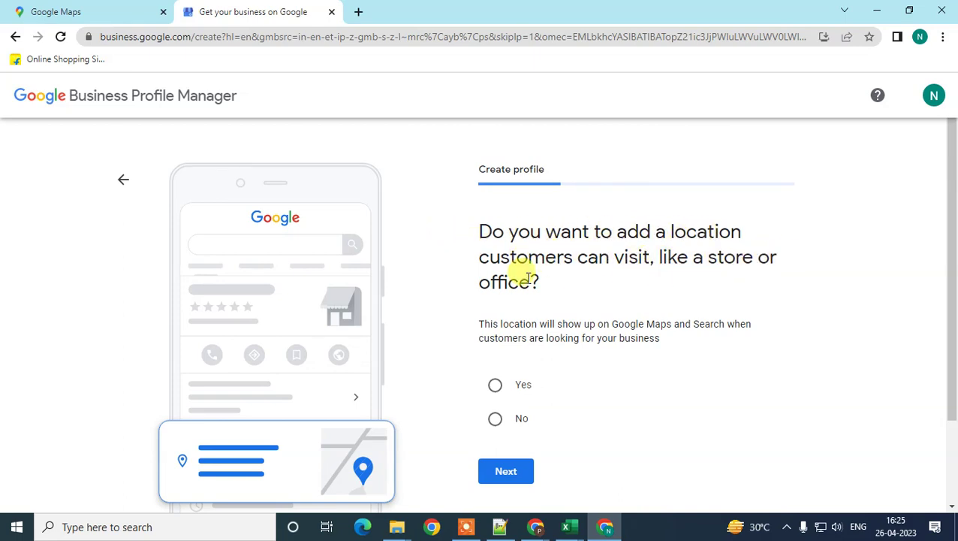
Answer no to adding a location customers can visit
{"action": "scroll", "coordinate": [657, 341], "scroll_direction": "down", "scroll_amount": 1}
{"action": "scroll", "coordinate": [652, 329], "scroll_direction": "up", "scroll_amount": 1}
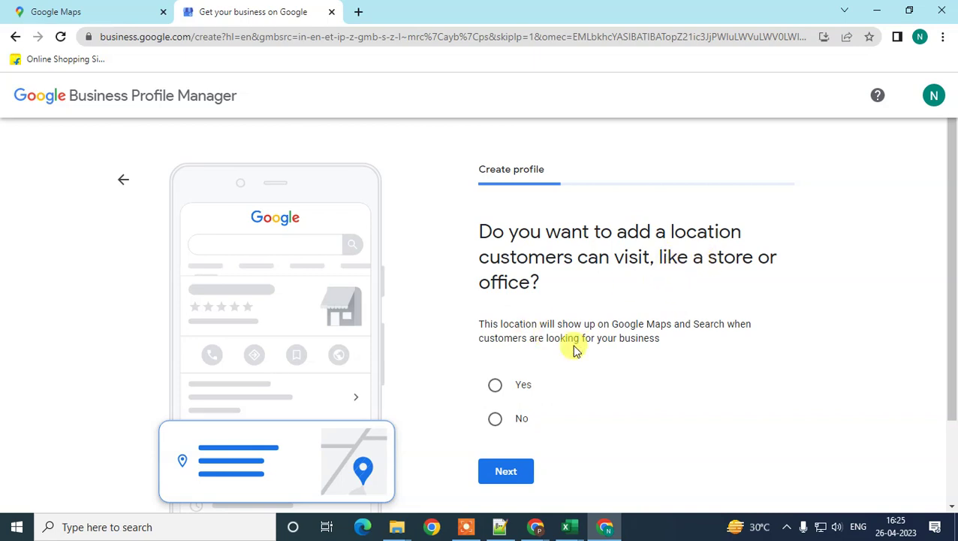
{"action": "left_click", "coordinate": [494, 387]}
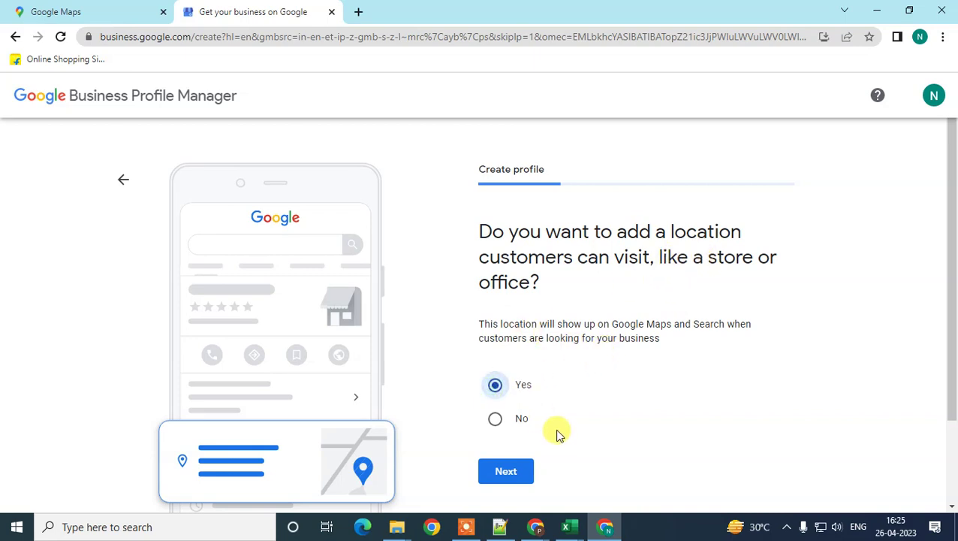
{"action": "left_click", "coordinate": [496, 419]}
{"action": "left_click", "coordinate": [506, 471]}
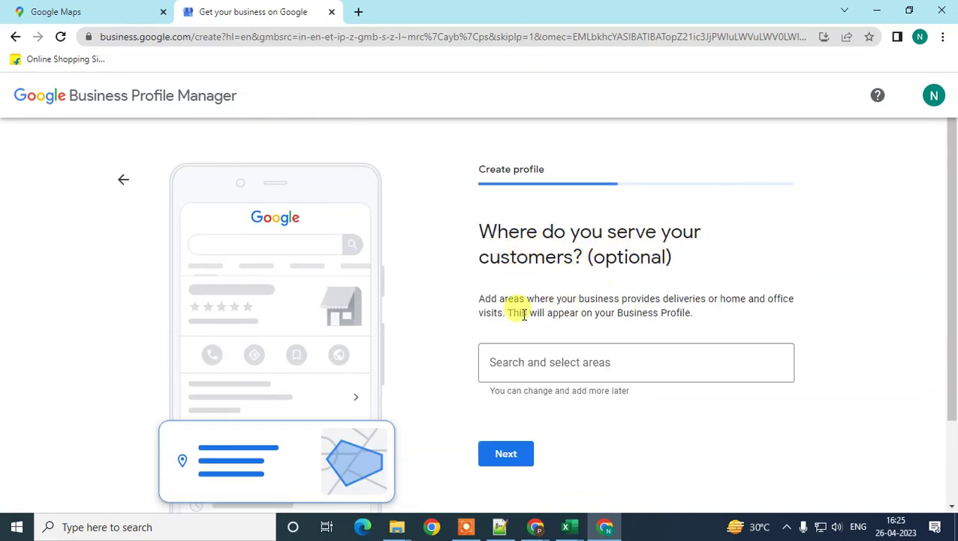
Add Texas as a service area via the search 'taxa' and continue
{"action": "left_click", "coordinate": [554, 363]}
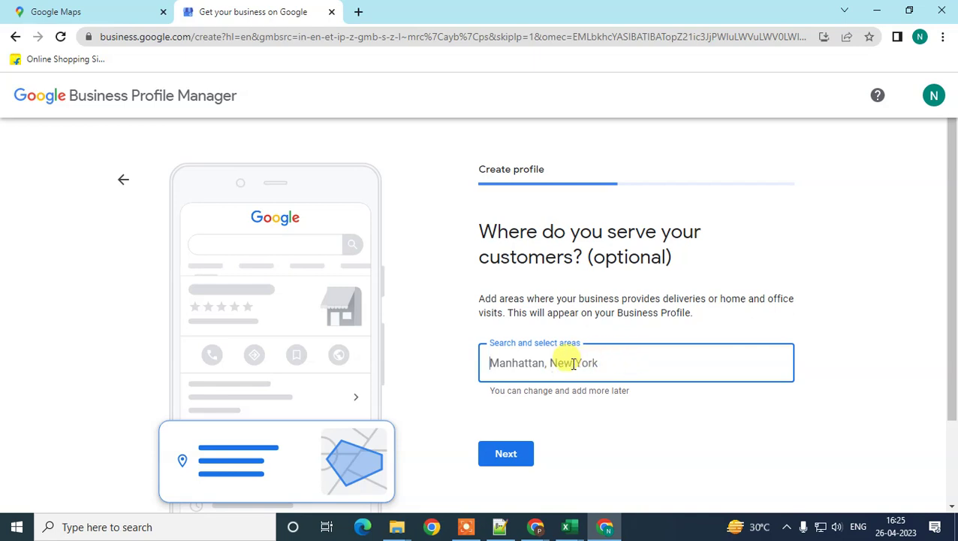
{"action": "scroll", "coordinate": [578, 359], "scroll_direction": "down", "scroll_amount": 1}
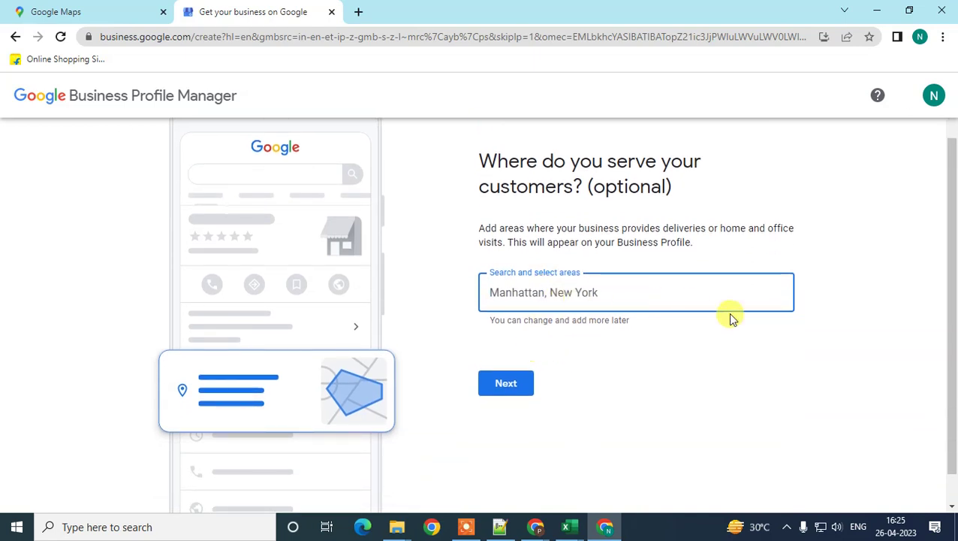
{"action": "type", "text": "taxa"}
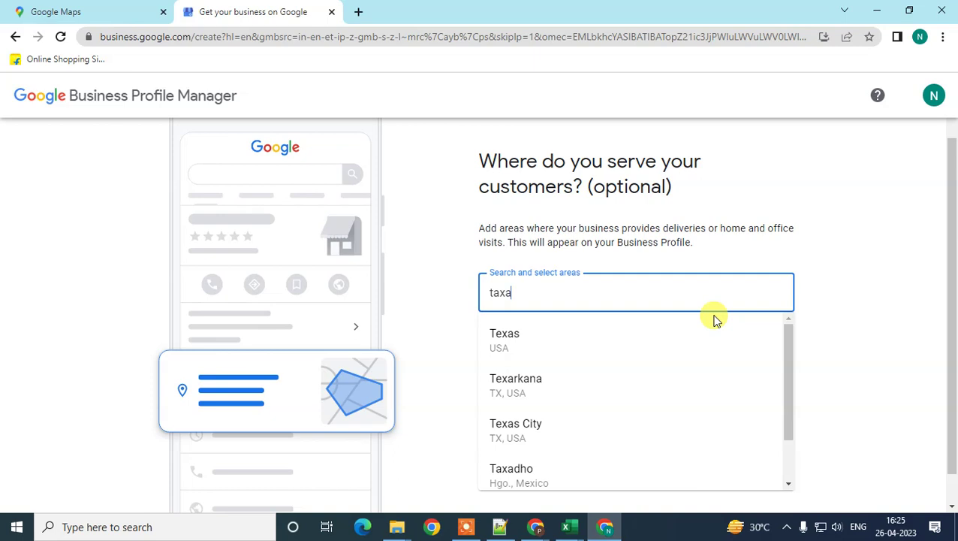
{"action": "left_click", "coordinate": [586, 336]}
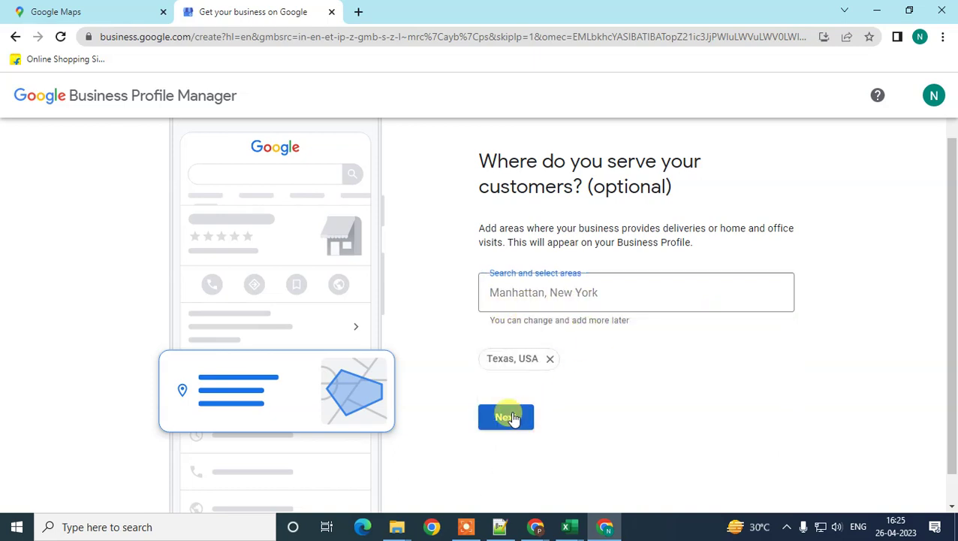
{"action": "left_click", "coordinate": [511, 417]}
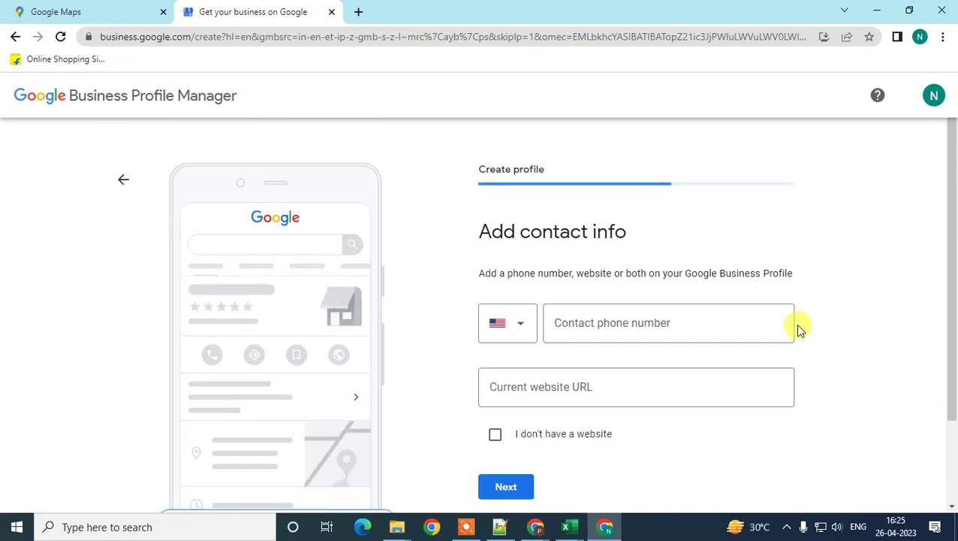
Try continuing the contact info step with phone and website left empty
{"action": "scroll", "coordinate": [781, 323], "scroll_direction": "up", "scroll_amount": 1}
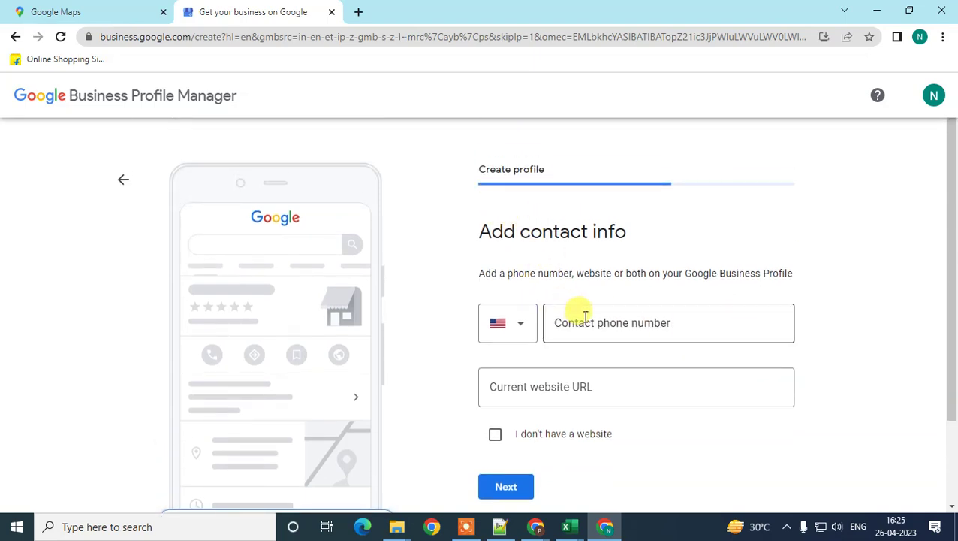
{"action": "left_click", "coordinate": [593, 319]}
{"action": "left_click", "coordinate": [631, 393]}
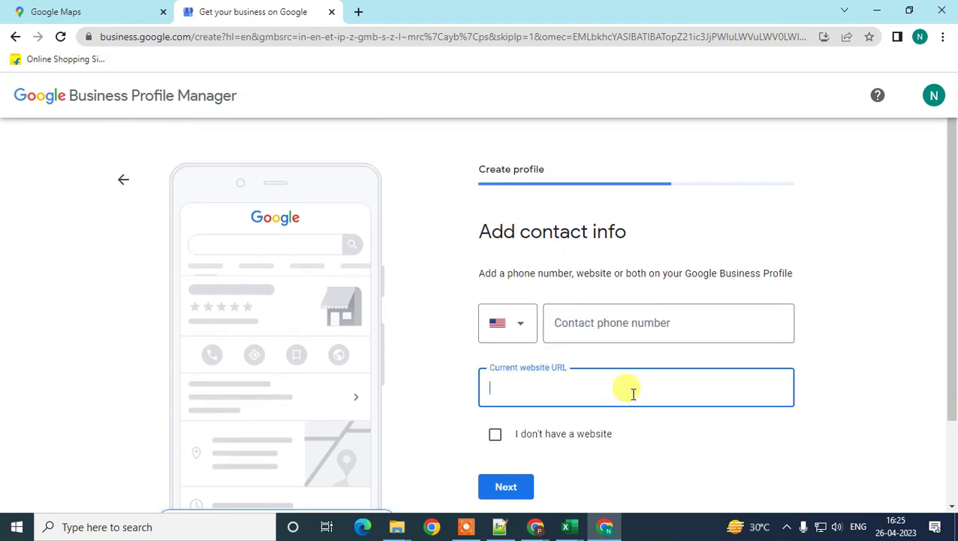
{"action": "scroll", "coordinate": [633, 394], "scroll_direction": "down", "scroll_amount": 1}
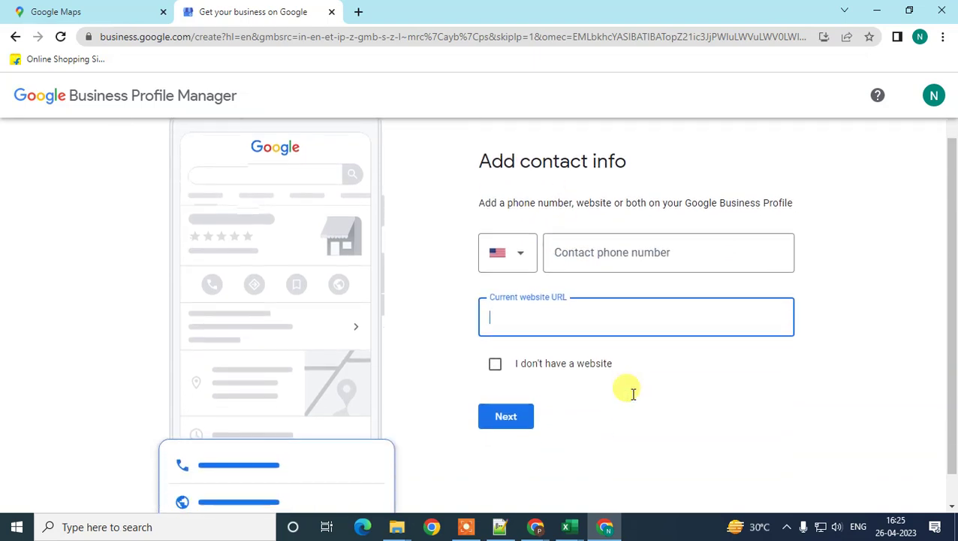
{"action": "left_click", "coordinate": [495, 368]}
{"action": "scroll", "coordinate": [671, 374], "scroll_direction": "up", "scroll_amount": 1}
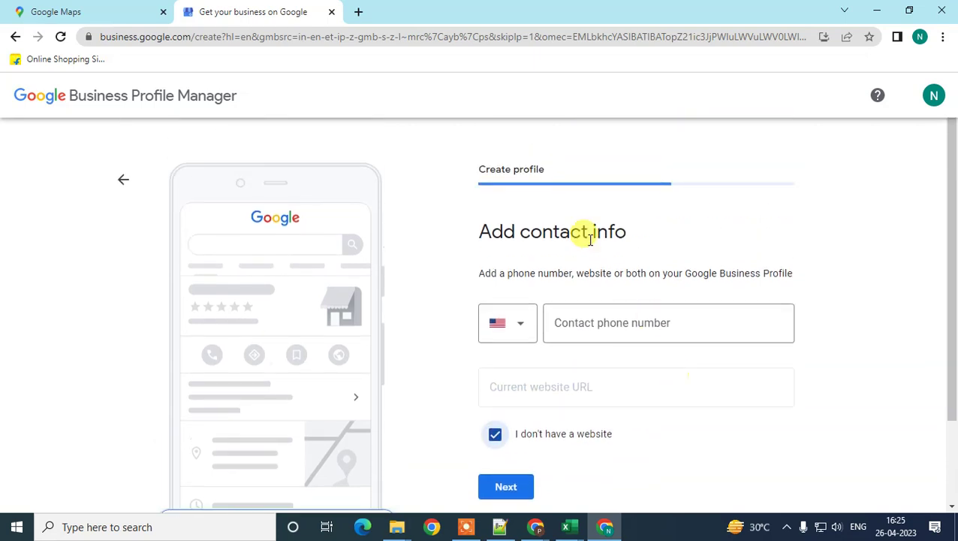
{"action": "left_click_drag", "start_coordinate": [484, 233], "coordinate": [646, 242]}
{"action": "left_click", "coordinate": [605, 321]}
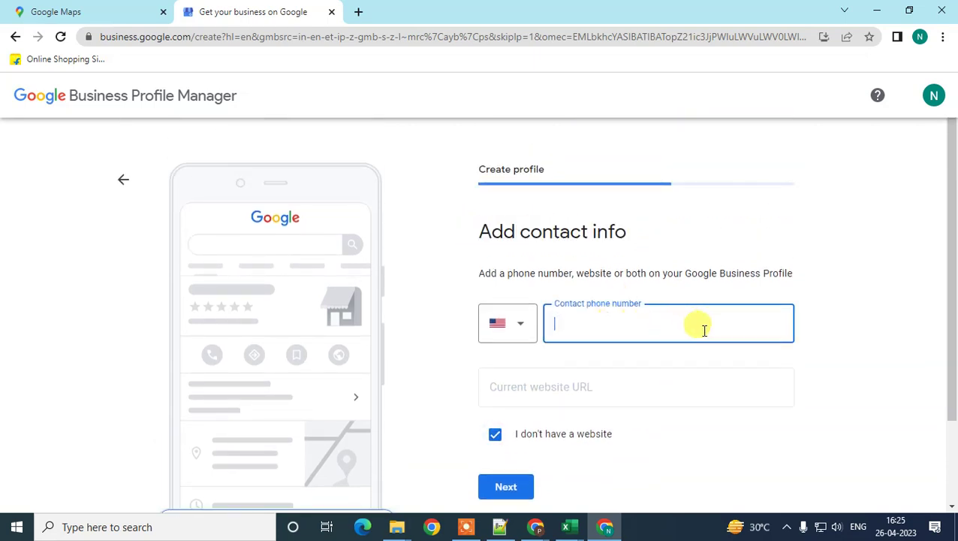
{"action": "scroll", "coordinate": [685, 376], "scroll_direction": "down", "scroll_amount": 1}
{"action": "left_click", "coordinate": [515, 387]}
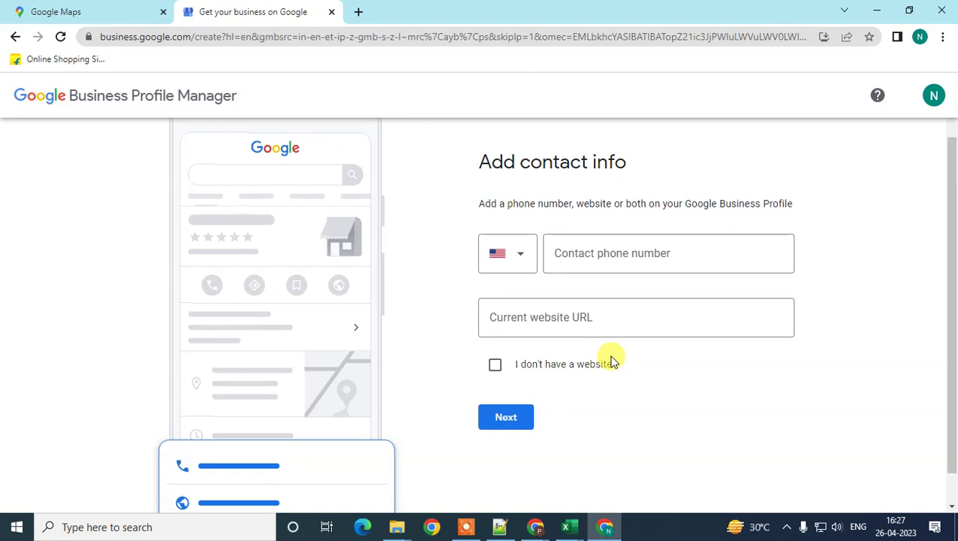
{"action": "scroll", "coordinate": [623, 338], "scroll_direction": "up", "scroll_amount": 1}
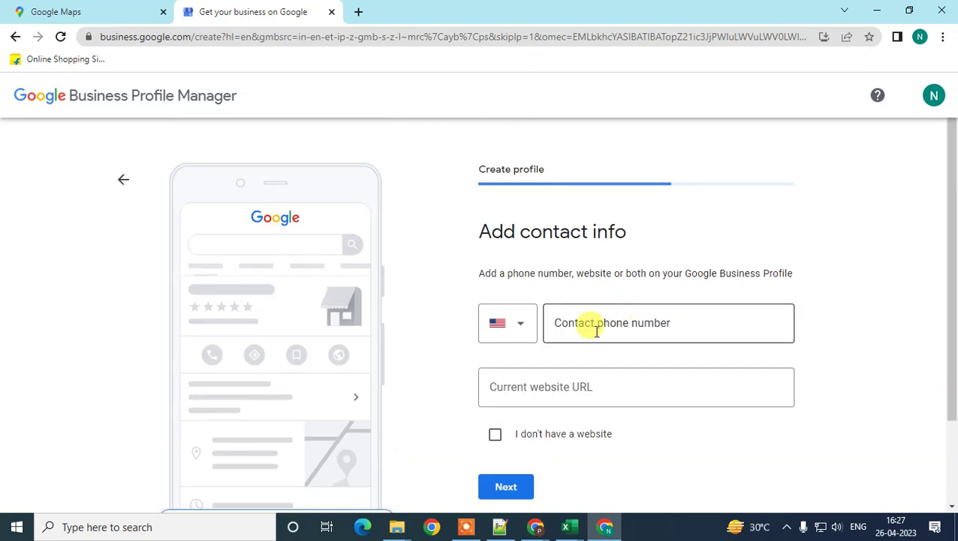
{"action": "left_click", "coordinate": [623, 315]}
{"action": "scroll", "coordinate": [642, 319], "scroll_direction": "down", "scroll_amount": 1}
{"action": "scroll", "coordinate": [643, 319], "scroll_direction": "down", "scroll_amount": 1}
{"action": "left_click", "coordinate": [539, 279]}
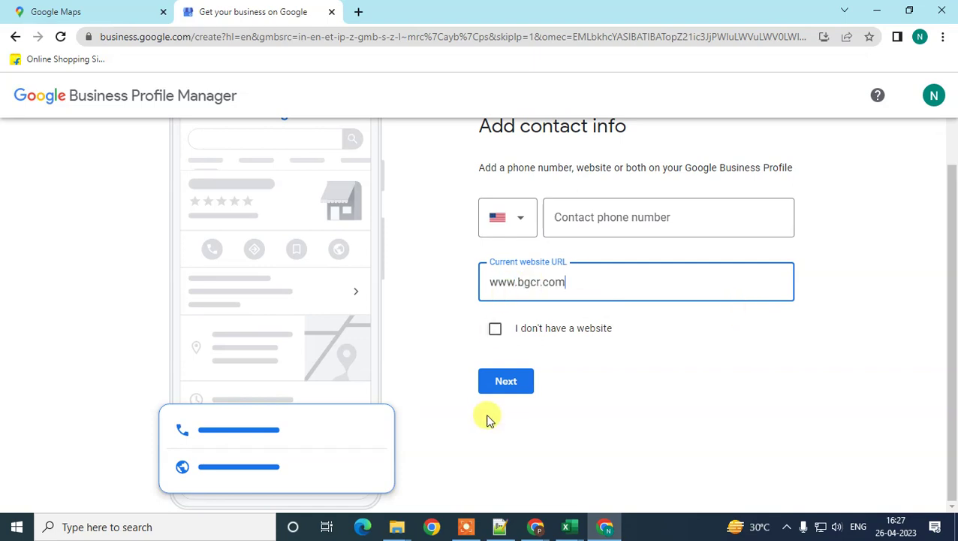
{"action": "left_click", "coordinate": [518, 379]}
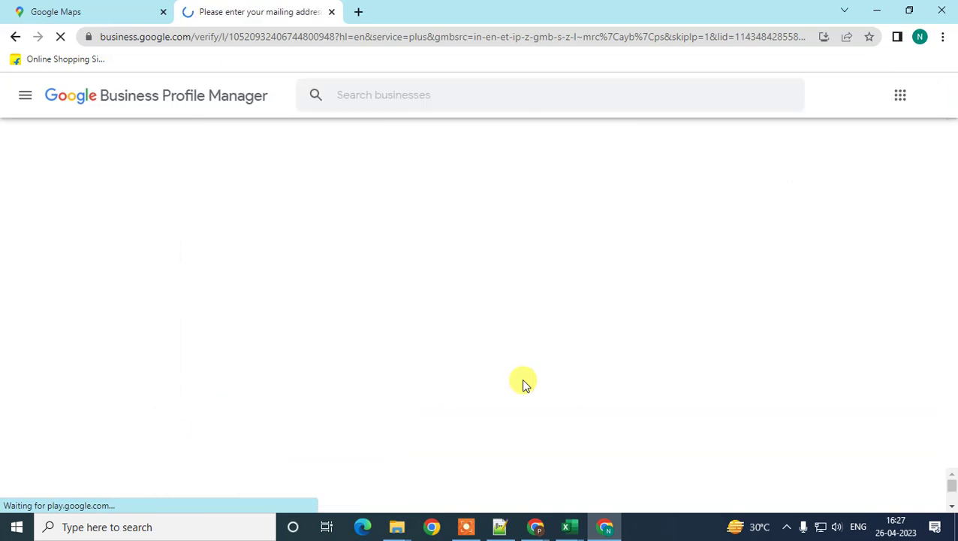
Fill the street address by picking the Texas 8 Beltway, Houston suggestion for 'tex'
{"action": "scroll", "coordinate": [638, 300], "scroll_direction": "down", "scroll_amount": 1}
{"action": "scroll", "coordinate": [578, 300], "scroll_direction": "up", "scroll_amount": 1}
{"action": "scroll", "coordinate": [489, 255], "scroll_direction": "down", "scroll_amount": 1}
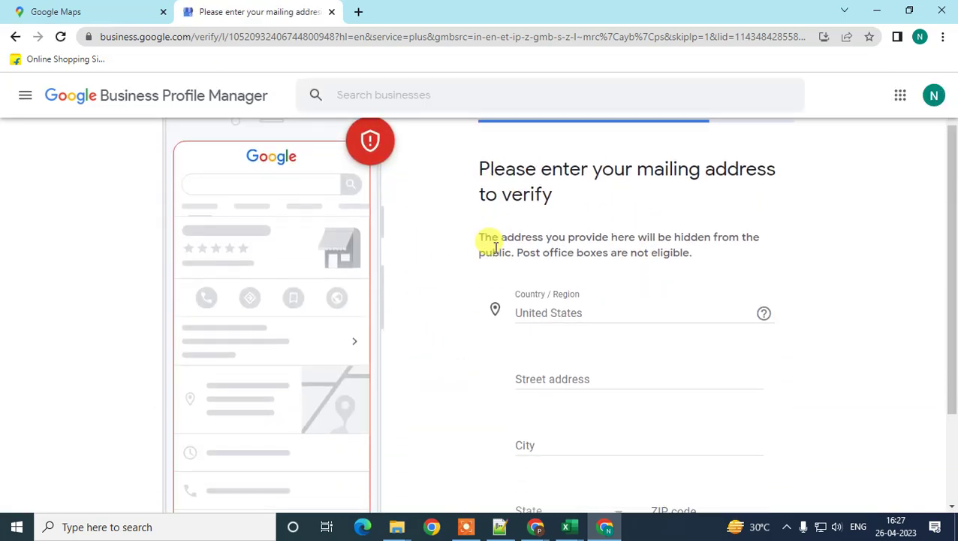
{"action": "left_click_drag", "start_coordinate": [635, 159], "coordinate": [610, 311]}
{"action": "scroll", "coordinate": [530, 296], "scroll_direction": "up", "scroll_amount": 2}
{"action": "left_click_drag", "start_coordinate": [636, 177], "coordinate": [567, 225]}
{"action": "left_click", "coordinate": [562, 223]}
{"action": "left_click_drag", "start_coordinate": [644, 164], "coordinate": [610, 245]}
{"action": "scroll", "coordinate": [587, 244], "scroll_direction": "down", "scroll_amount": 2}
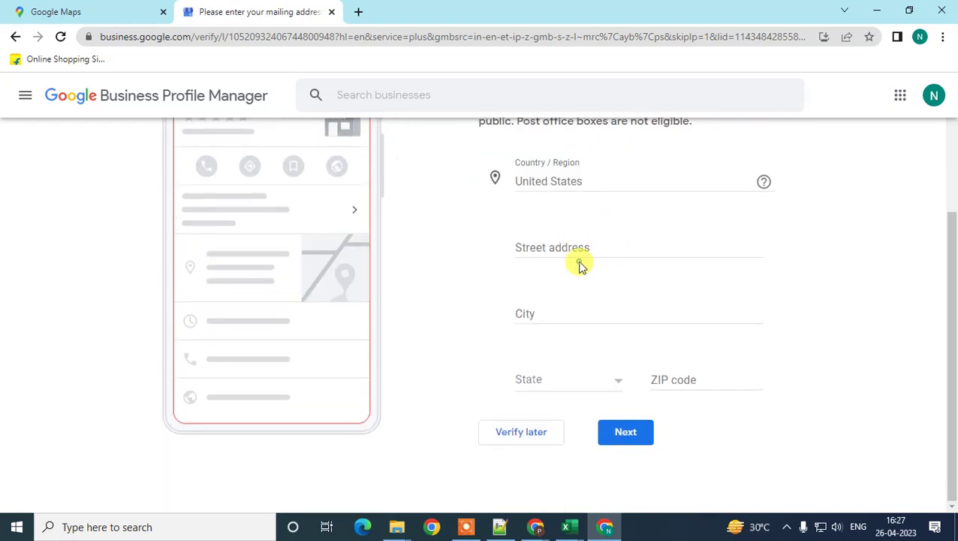
{"action": "left_click", "coordinate": [578, 242]}
{"action": "type", "text": "tex"}
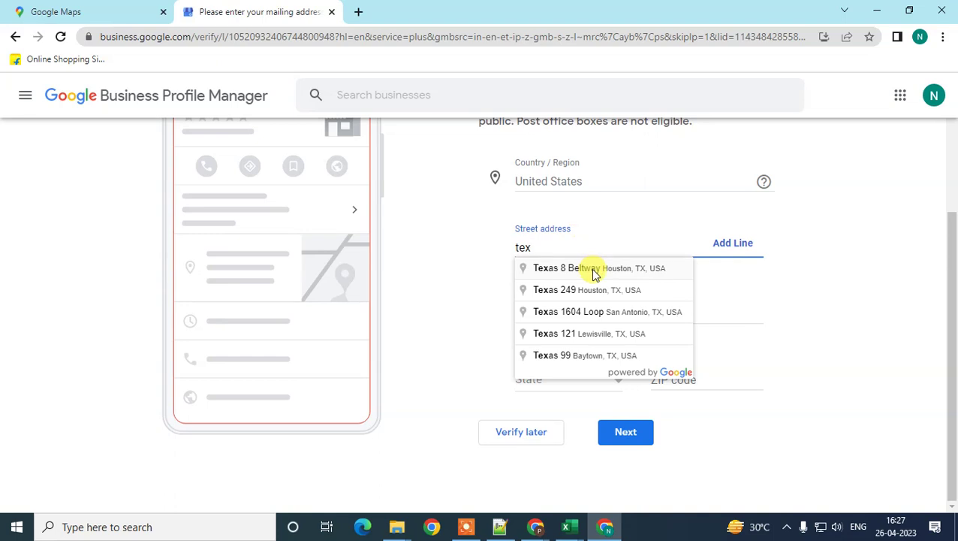
{"action": "left_click", "coordinate": [593, 270]}
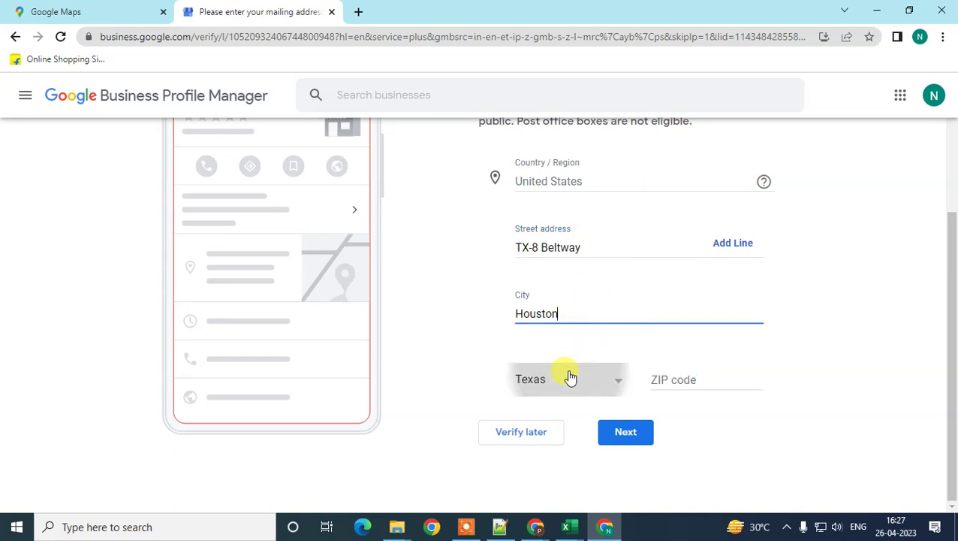
Keep Texas as the state, submit the mailing address, and choose to verify later
{"action": "left_click", "coordinate": [570, 379]}
{"action": "left_click", "coordinate": [710, 375]}
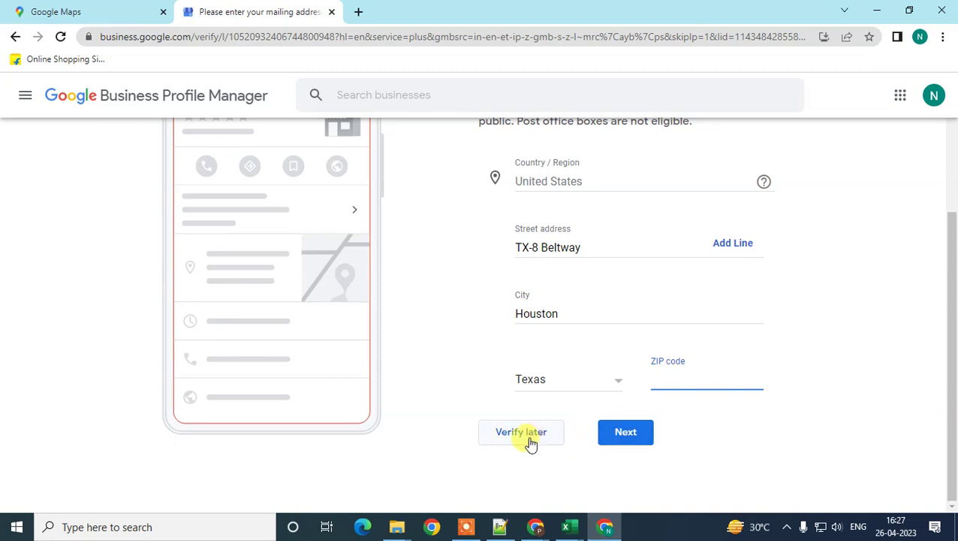
{"action": "left_click", "coordinate": [625, 441]}
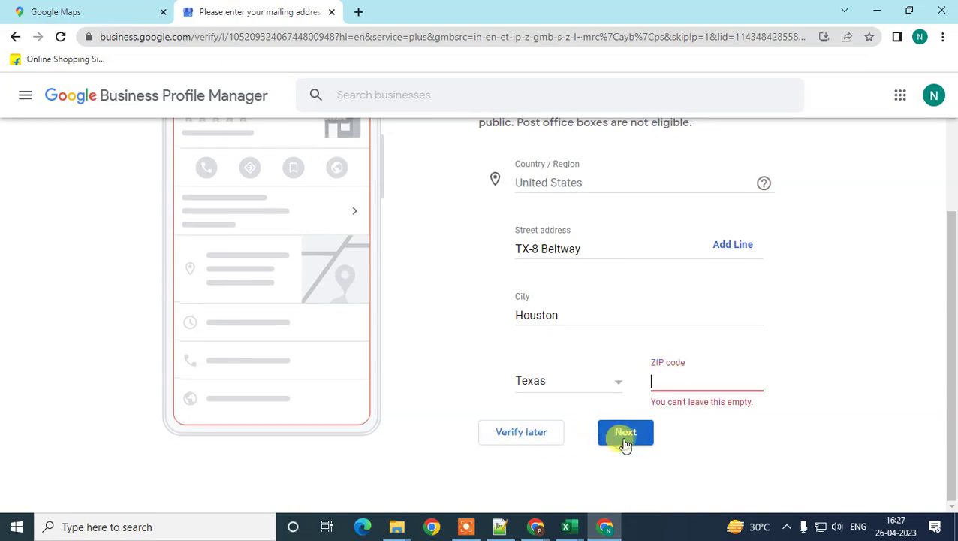
{"action": "left_click", "coordinate": [526, 438]}
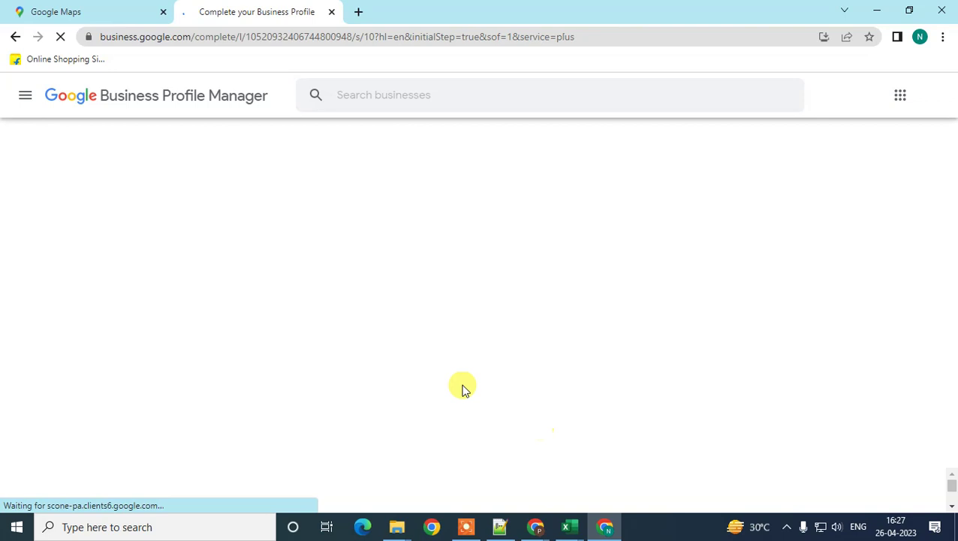
Mark Friday and Saturday as open days, leaving the rest closed
{"action": "scroll", "coordinate": [708, 325], "scroll_direction": "down", "scroll_amount": 2}
{"action": "scroll", "coordinate": [708, 324], "scroll_direction": "up", "scroll_amount": 2}
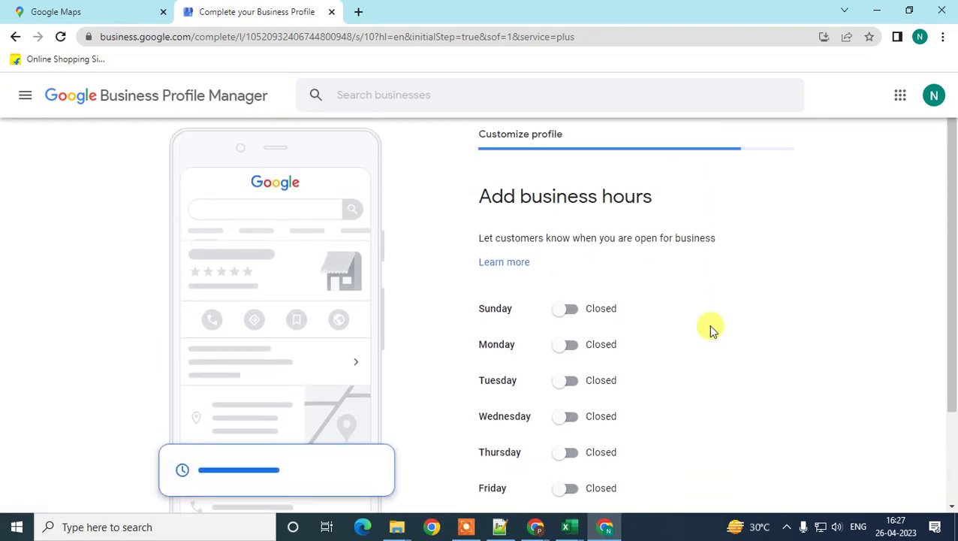
{"action": "left_click_drag", "start_coordinate": [474, 229], "coordinate": [663, 235]}
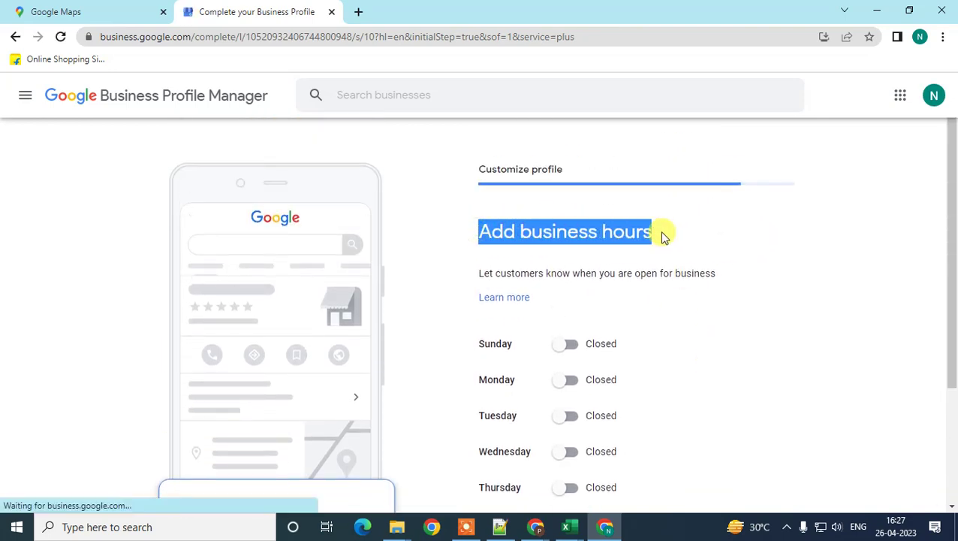
{"action": "left_click", "coordinate": [520, 236]}
{"action": "scroll", "coordinate": [624, 240], "scroll_direction": "down", "scroll_amount": 1}
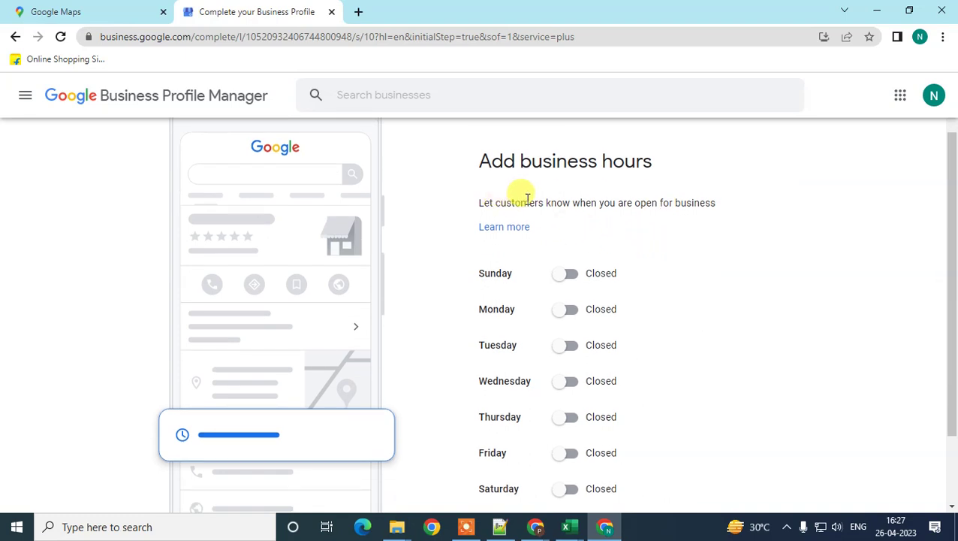
{"action": "scroll", "coordinate": [571, 301], "scroll_direction": "down", "scroll_amount": 2}
{"action": "scroll", "coordinate": [487, 337], "scroll_direction": "up", "scroll_amount": 2}
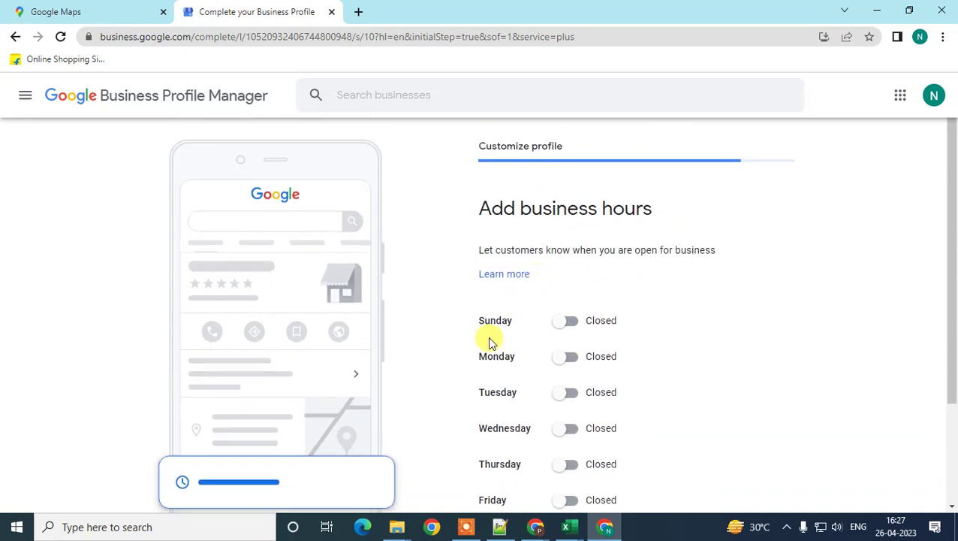
{"action": "scroll", "coordinate": [583, 342], "scroll_direction": "down", "scroll_amount": 2}
{"action": "left_click", "coordinate": [568, 395]}
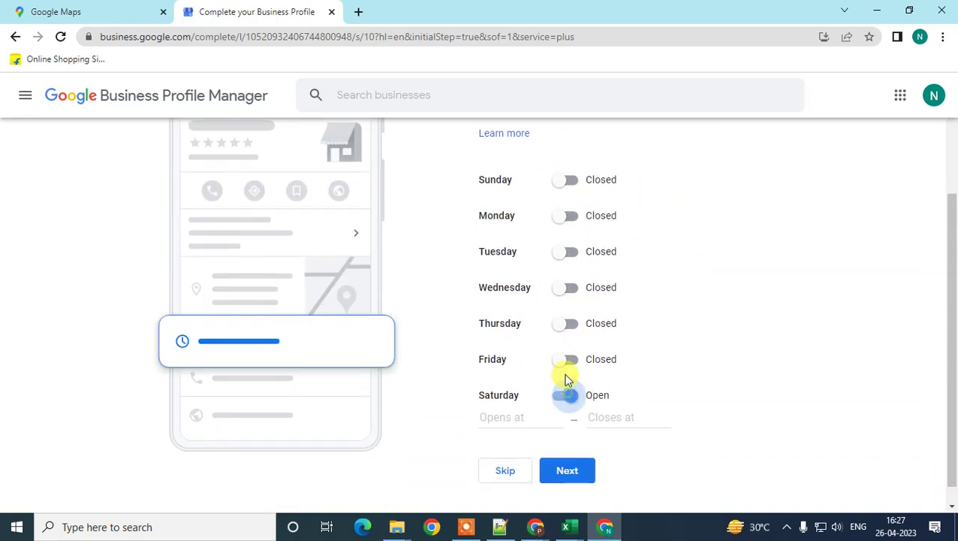
{"action": "left_click", "coordinate": [567, 359]}
Set Friday and Saturday to open 24 hours and save the hours
{"action": "left_click", "coordinate": [528, 383]}
{"action": "left_click", "coordinate": [518, 409]}
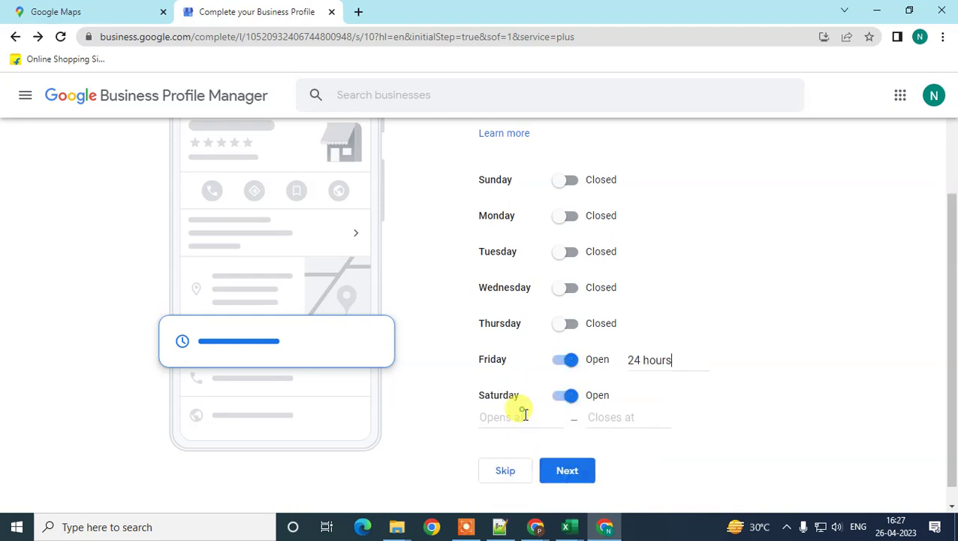
{"action": "left_click", "coordinate": [525, 418]}
{"action": "left_click", "coordinate": [548, 444]}
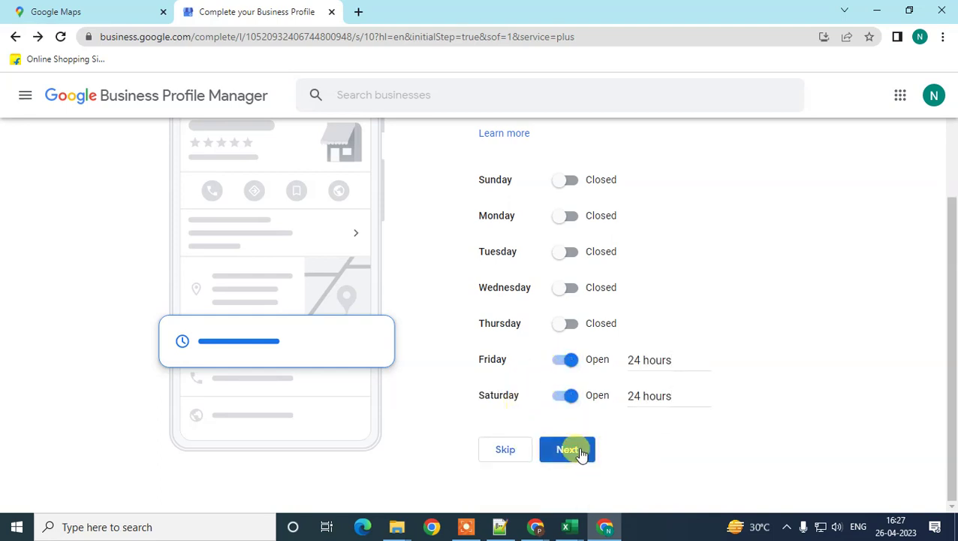
{"action": "left_click", "coordinate": [568, 449]}
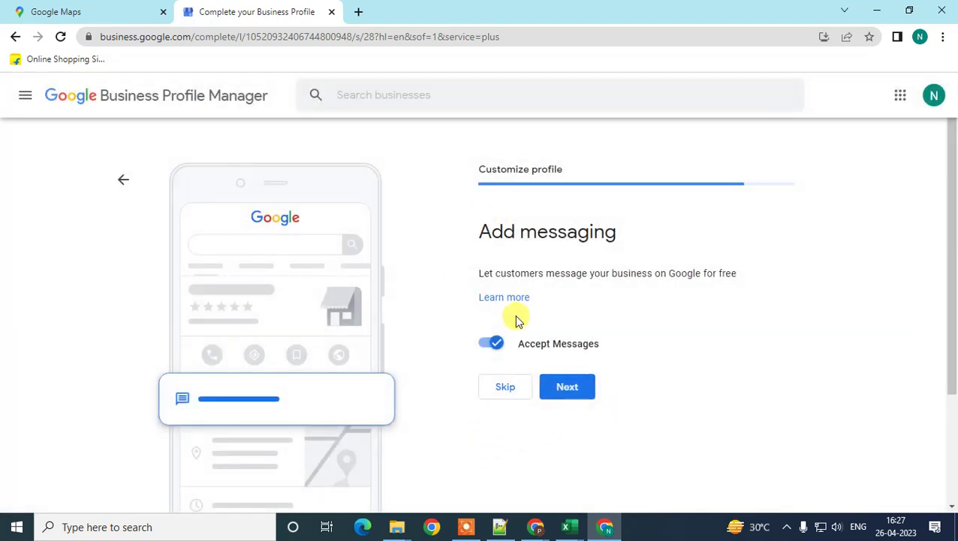
Turn off accepting customer messages and skip the messaging step
{"action": "left_click_drag", "start_coordinate": [476, 231], "coordinate": [546, 272]}
{"action": "left_click_drag", "start_coordinate": [545, 274], "coordinate": [718, 275]}
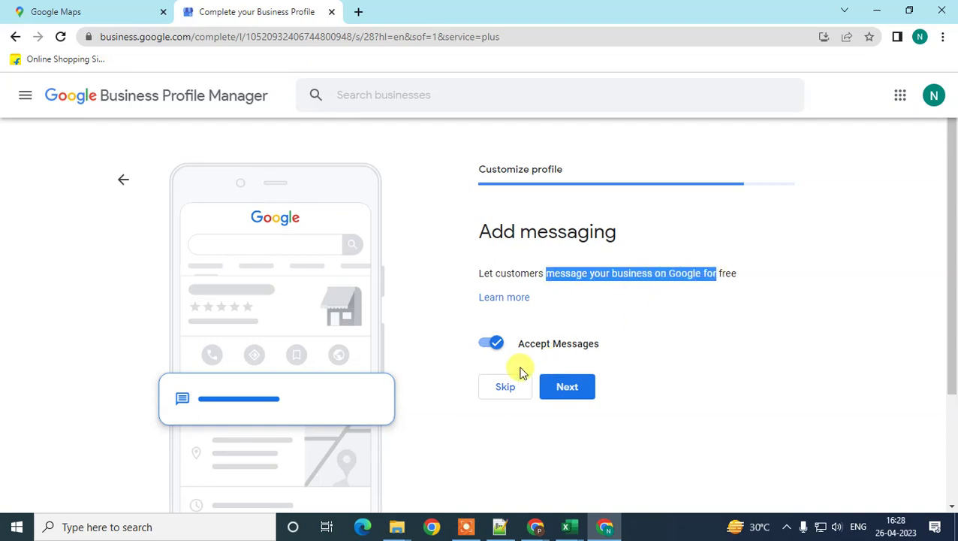
{"action": "left_click", "coordinate": [495, 344]}
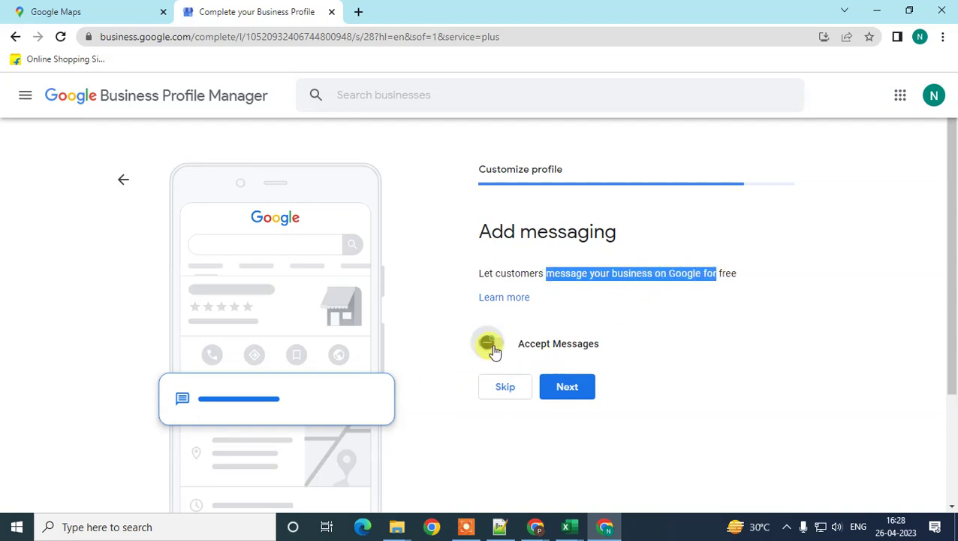
{"action": "left_click", "coordinate": [502, 398]}
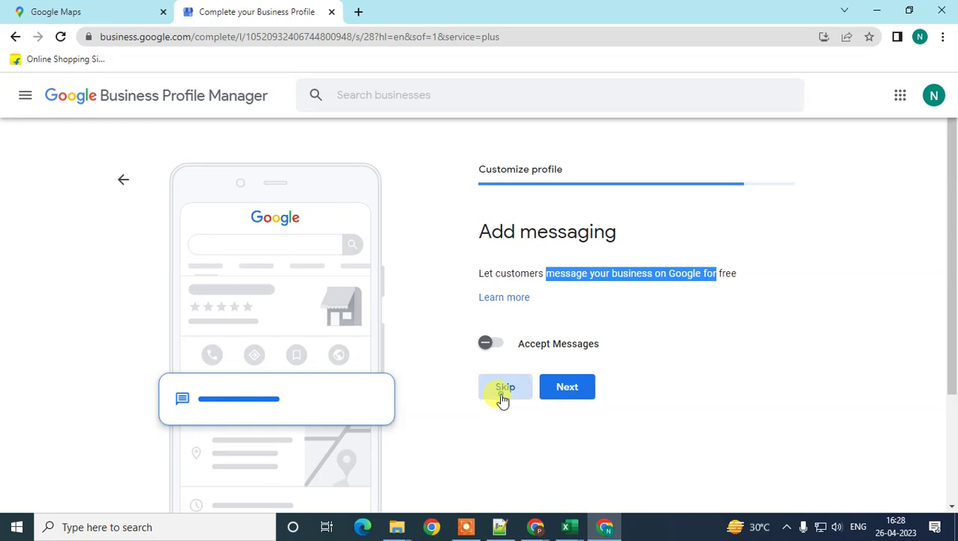
{"action": "scroll", "coordinate": [669, 306], "scroll_direction": "down", "scroll_amount": 1}
Write 'add car dealer' as the business description and continue
{"action": "left_click", "coordinate": [556, 323]}
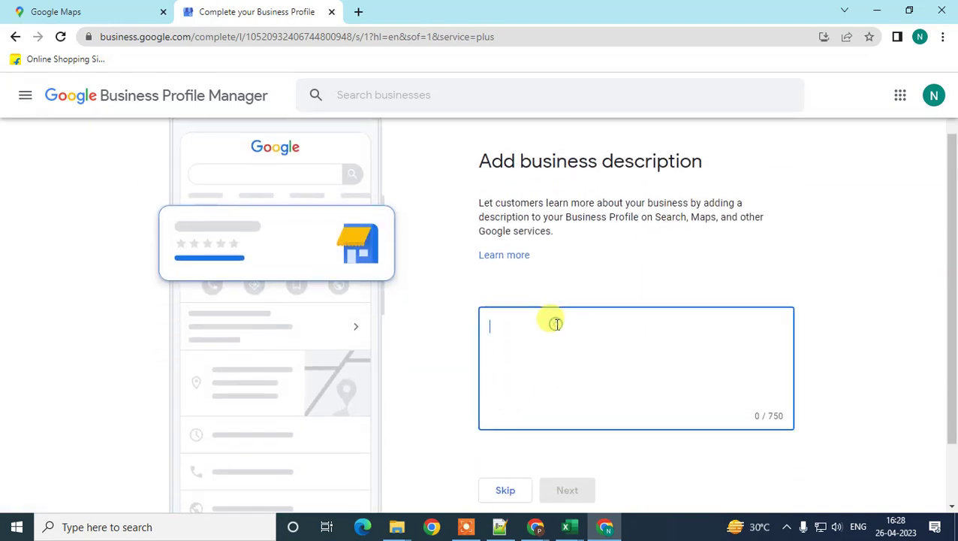
{"action": "type", "text": "add car de"}
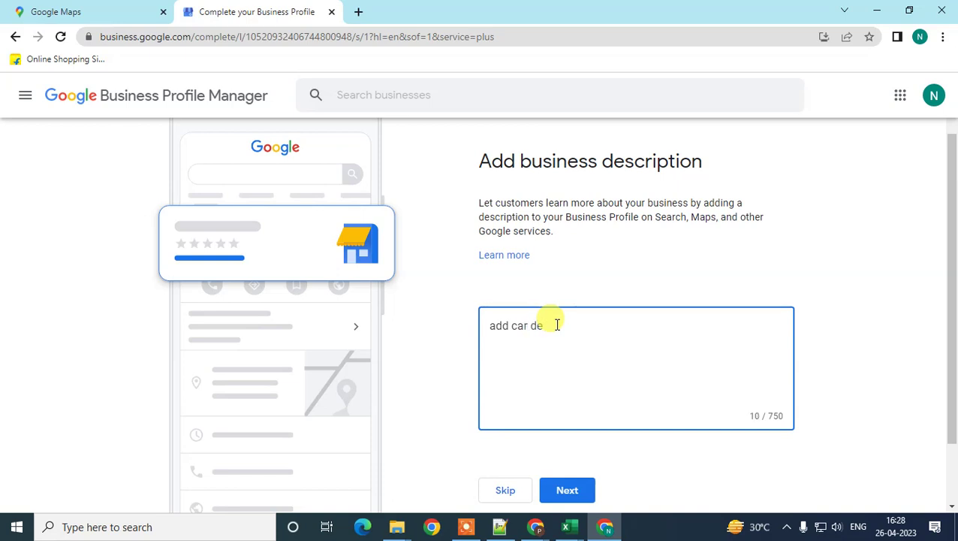
{"action": "type", "text": "aler"}
{"action": "left_click", "coordinate": [564, 490]}
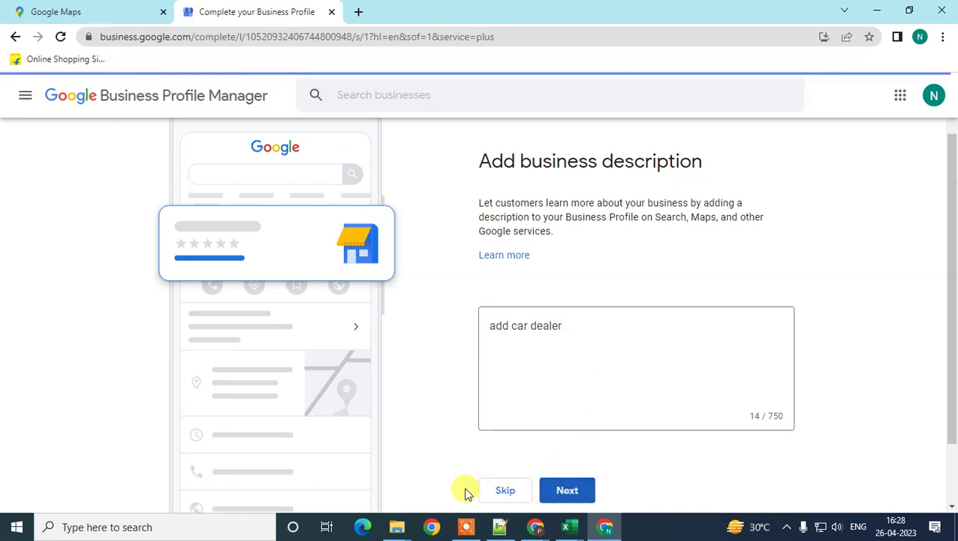
Skip the store photos step without adding any photos
{"action": "scroll", "coordinate": [548, 330], "scroll_direction": "down", "scroll_amount": 2}
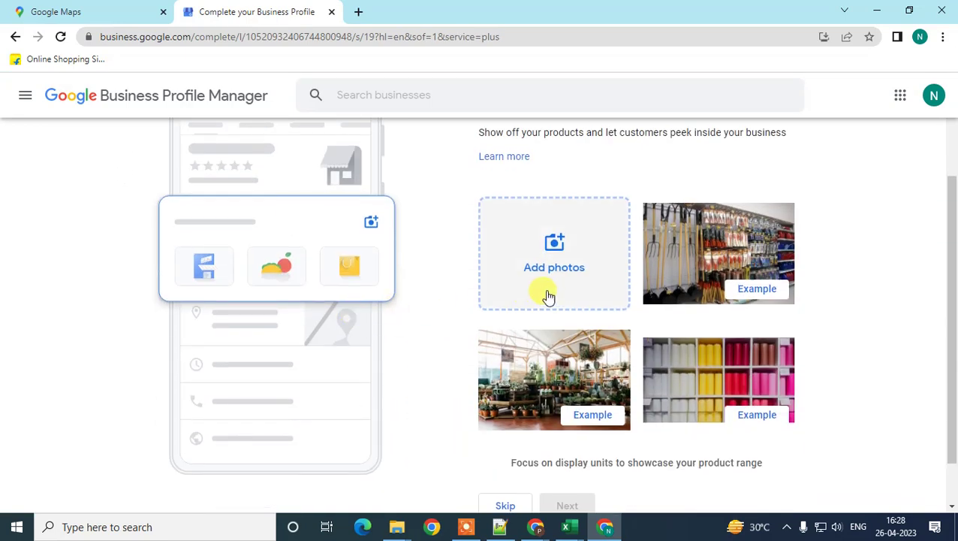
{"action": "scroll", "coordinate": [557, 247], "scroll_direction": "up", "scroll_amount": 1}
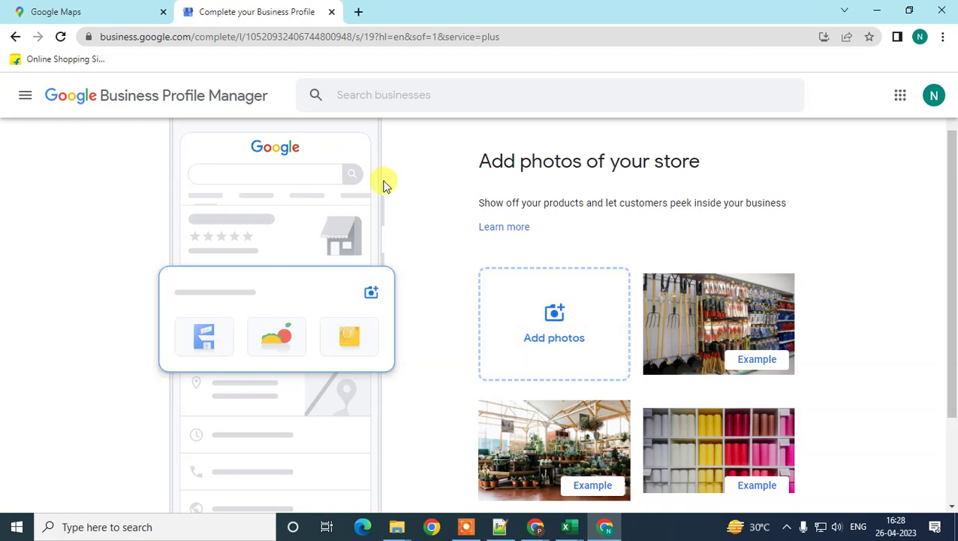
{"action": "scroll", "coordinate": [742, 295], "scroll_direction": "down", "scroll_amount": 2}
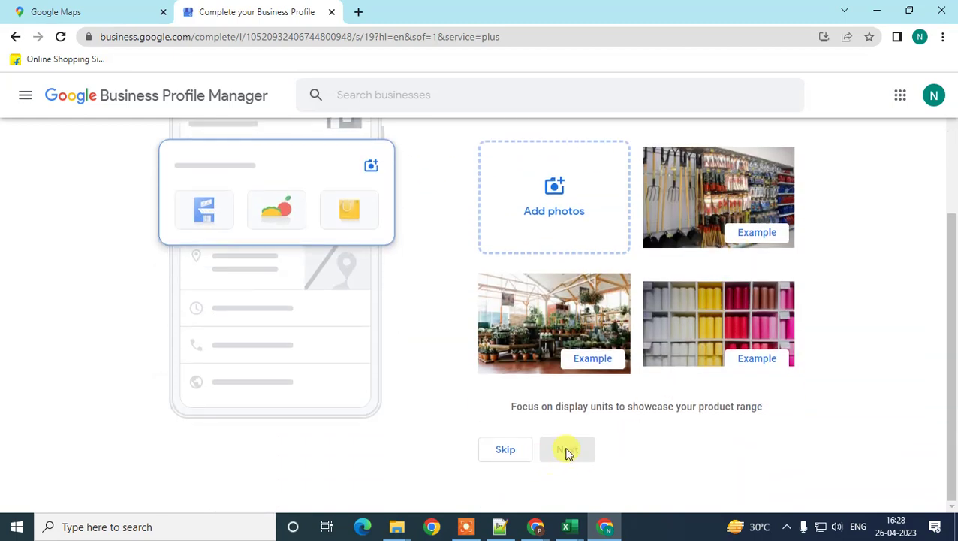
{"action": "scroll", "coordinate": [578, 239], "scroll_direction": "up", "scroll_amount": 2}
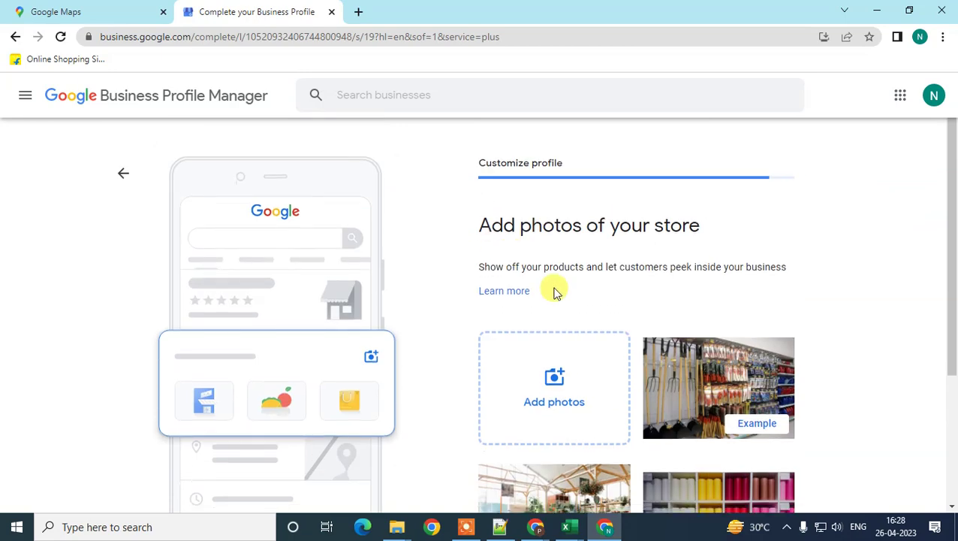
{"action": "scroll", "coordinate": [526, 346], "scroll_direction": "down", "scroll_amount": 2}
{"action": "left_click", "coordinate": [501, 447]}
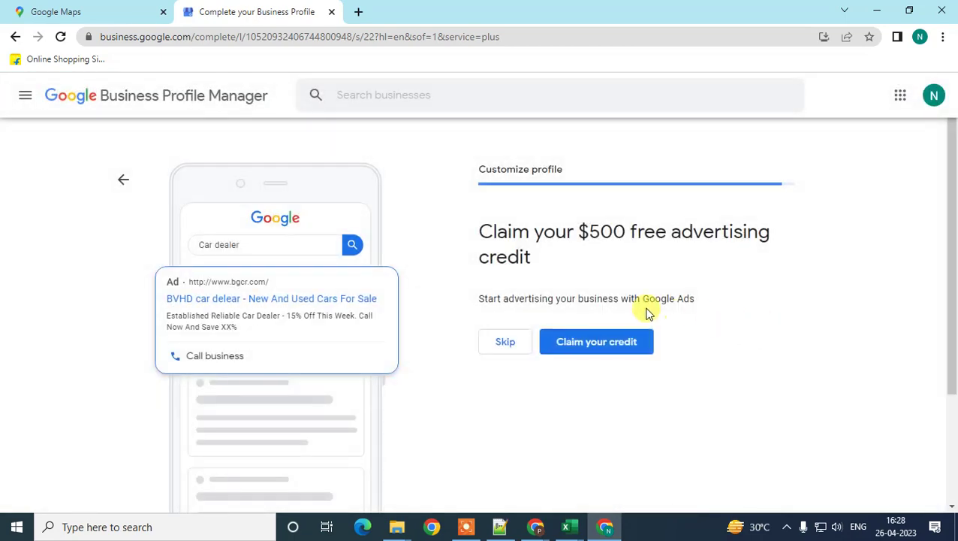
Highlight the $500 credit, advertising and Google Ads wording, then decline the advertising credit
{"action": "mouse_move", "coordinate": [588, 230]}
{"action": "left_mouse_down"}
{"action": "mouse_move", "coordinate": [639, 239]}
{"action": "mouse_move", "coordinate": [587, 229]}
{"action": "left_mouse_up"}
{"action": "left_click", "coordinate": [522, 235]}
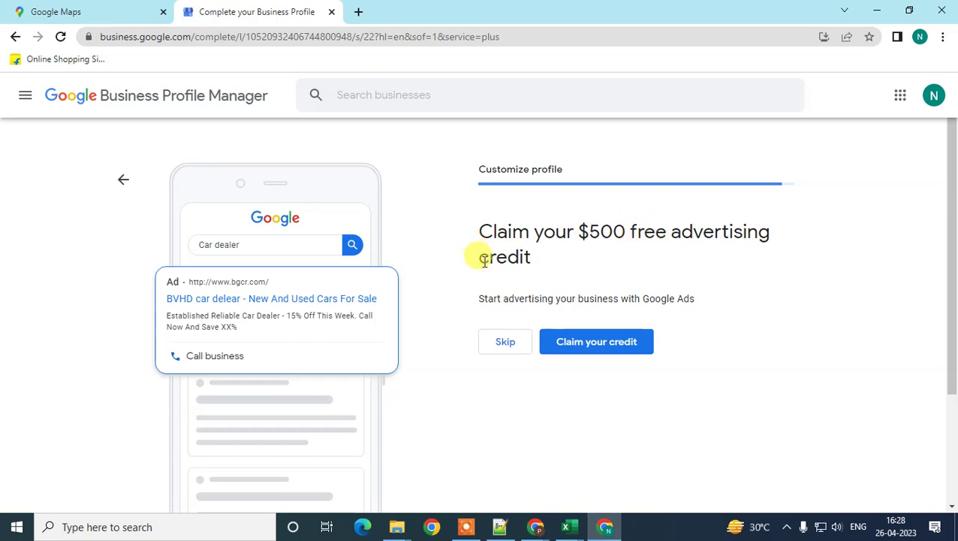
{"action": "left_click_drag", "start_coordinate": [484, 260], "coordinate": [548, 263]}
{"action": "left_click", "coordinate": [636, 258]}
{"action": "left_click_drag", "start_coordinate": [669, 230], "coordinate": [818, 235]}
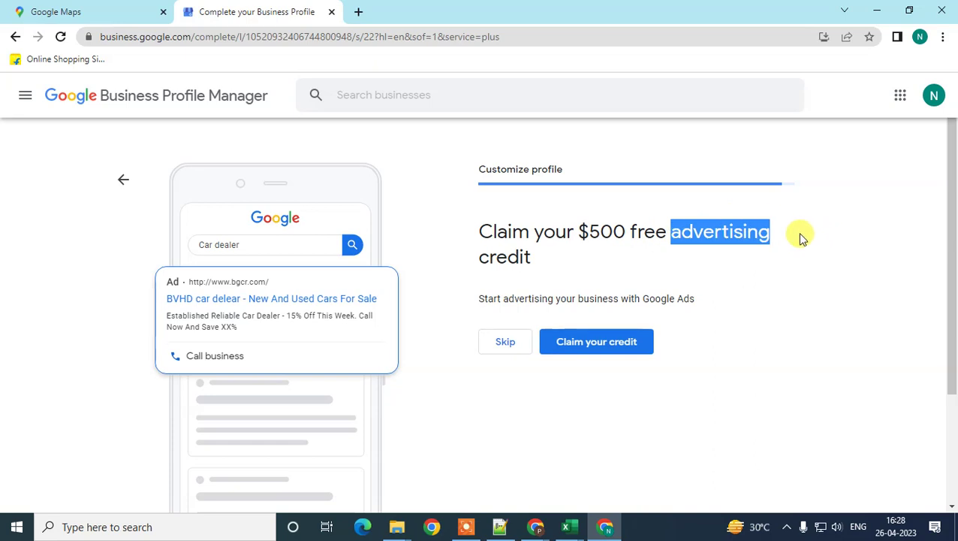
{"action": "left_click", "coordinate": [592, 259]}
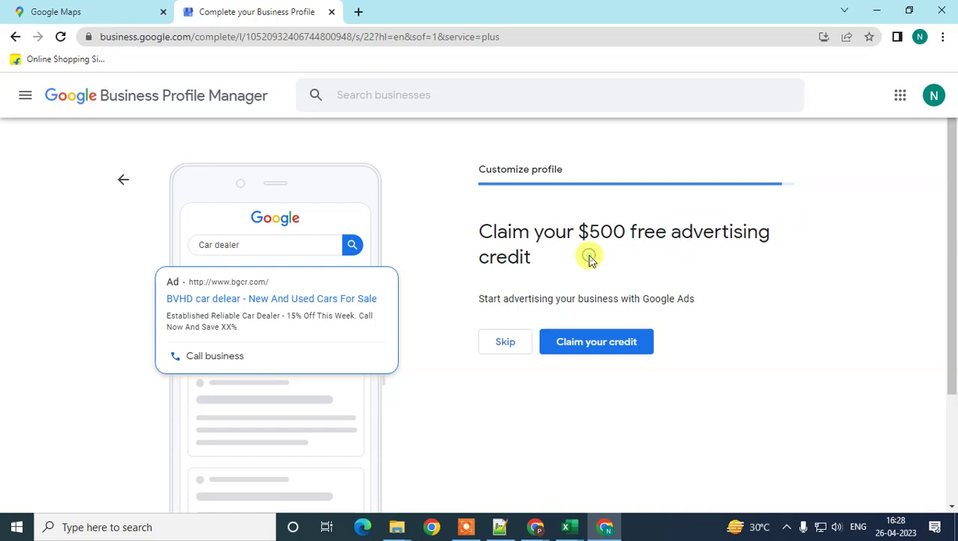
{"action": "left_click_drag", "start_coordinate": [658, 298], "coordinate": [734, 303]}
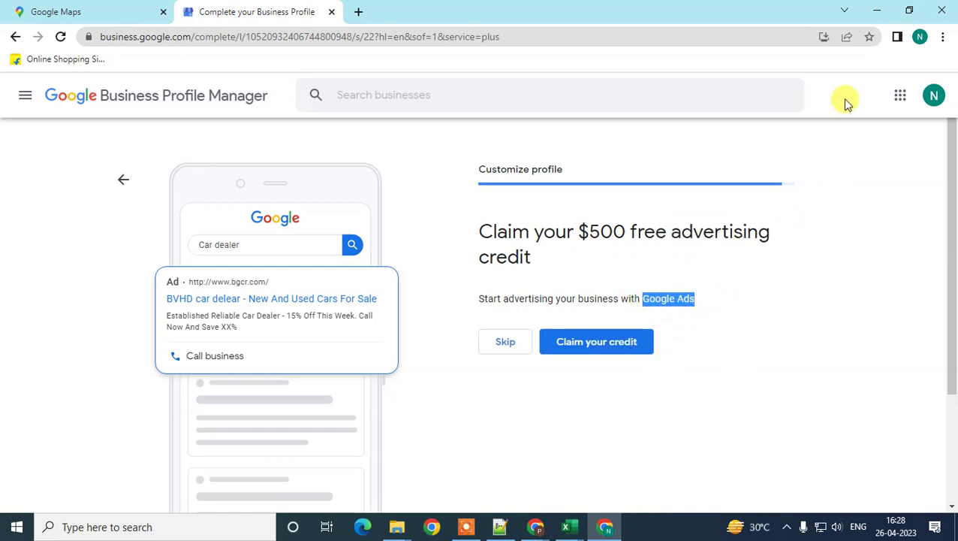
{"action": "left_click_drag", "start_coordinate": [477, 227], "coordinate": [578, 251]}
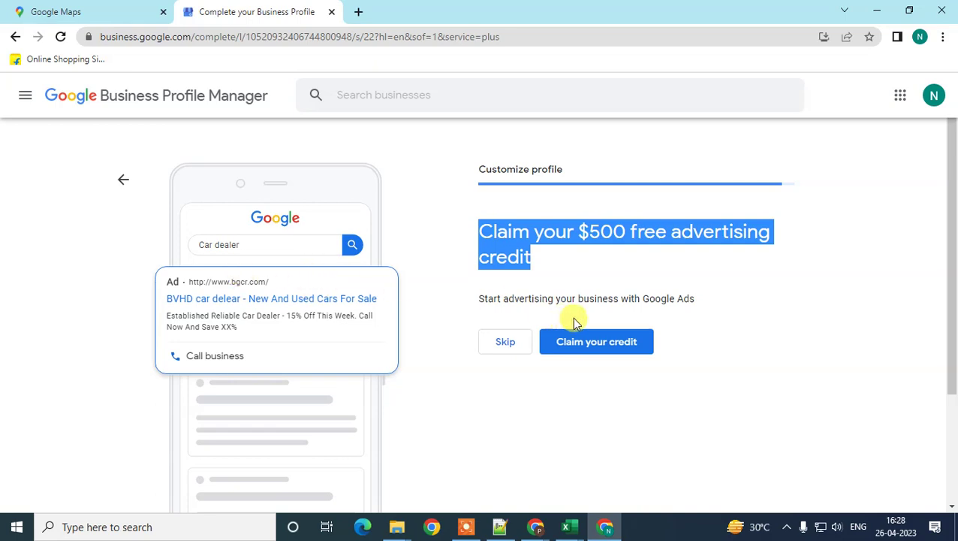
{"action": "left_click", "coordinate": [503, 350]}
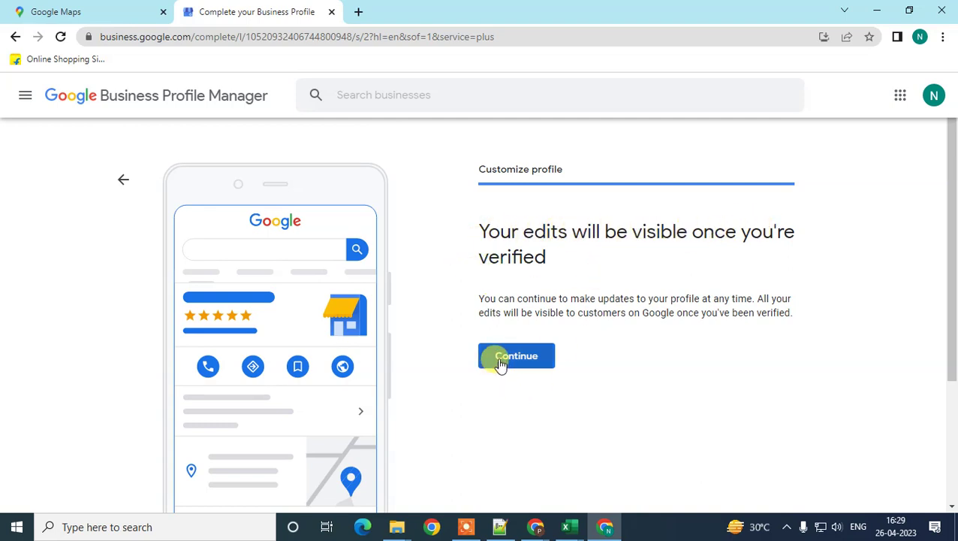
Highlight the verification notice heading, then continue to finish the profile setup
{"action": "left_click_drag", "start_coordinate": [478, 232], "coordinate": [603, 269]}
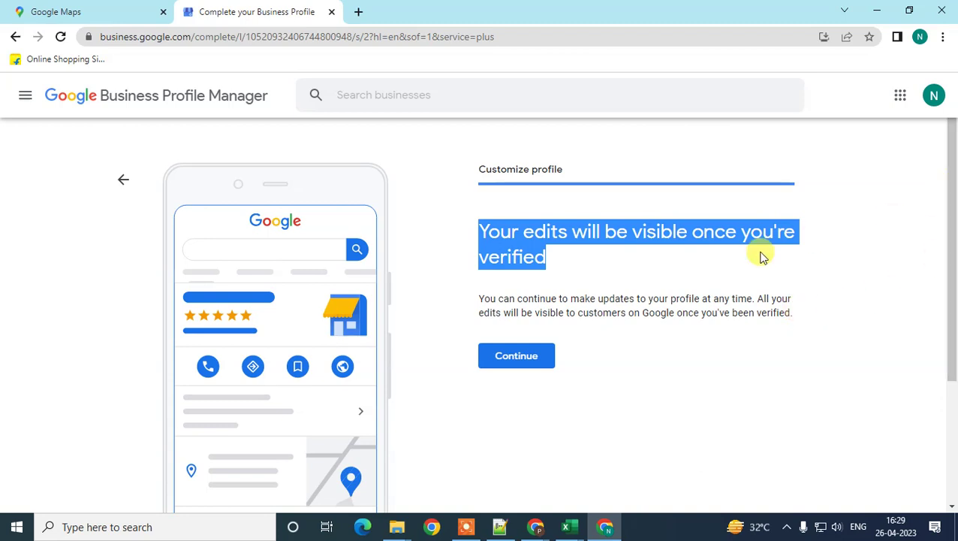
{"action": "left_click", "coordinate": [912, 273]}
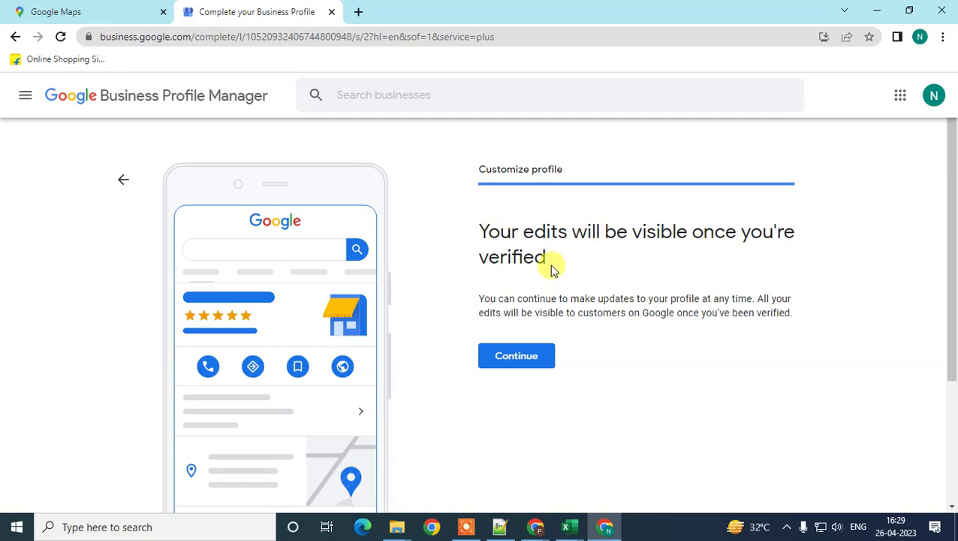
{"action": "scroll", "coordinate": [552, 269], "scroll_direction": "down", "scroll_amount": 1}
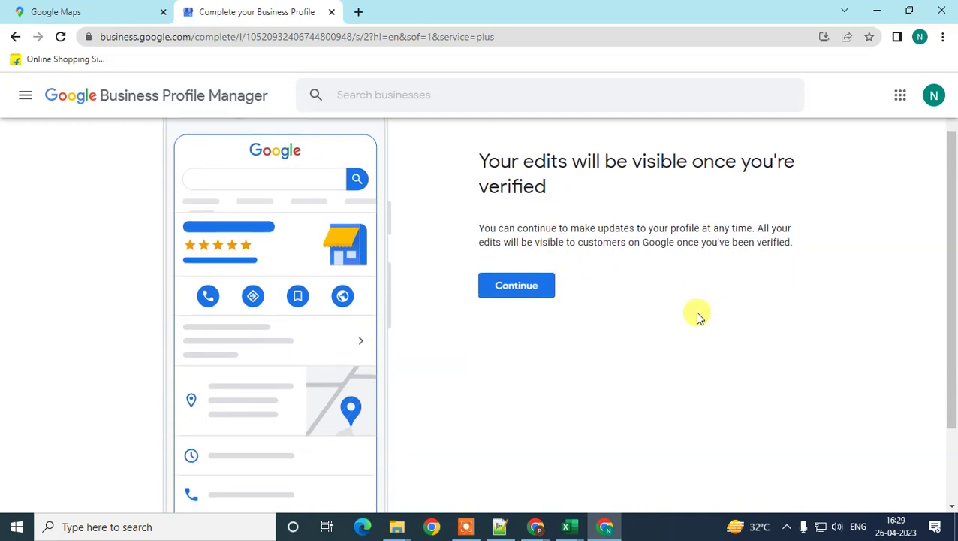
{"action": "scroll", "coordinate": [694, 311], "scroll_direction": "up", "scroll_amount": 1}
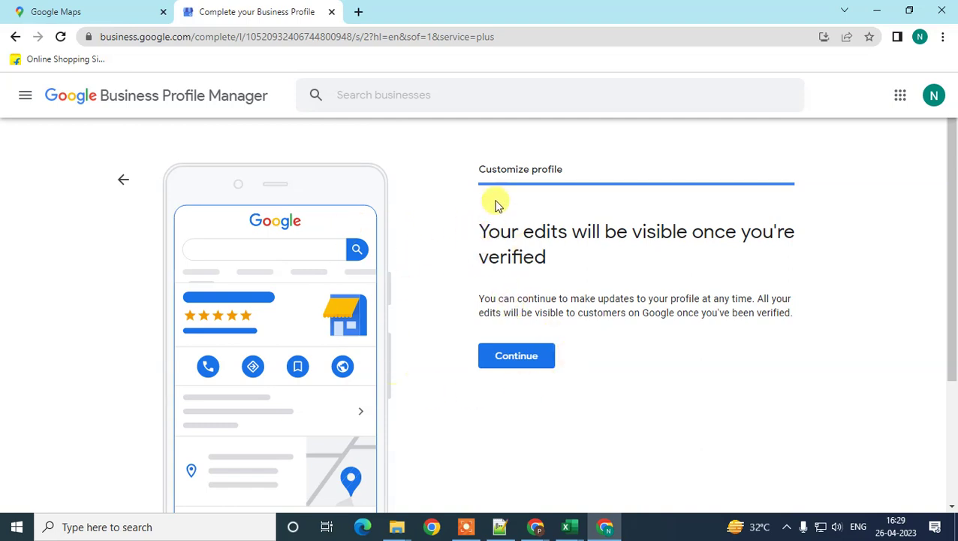
{"action": "left_click", "coordinate": [516, 361]}
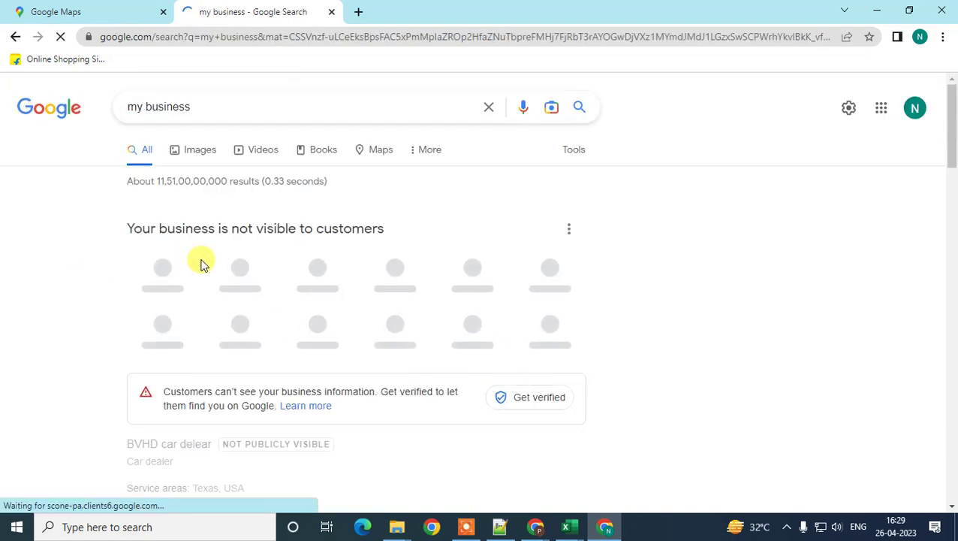
View the list of your Business Profiles from the profile's more options menu, then close it
{"action": "scroll", "coordinate": [200, 265], "scroll_direction": "down", "scroll_amount": 2}
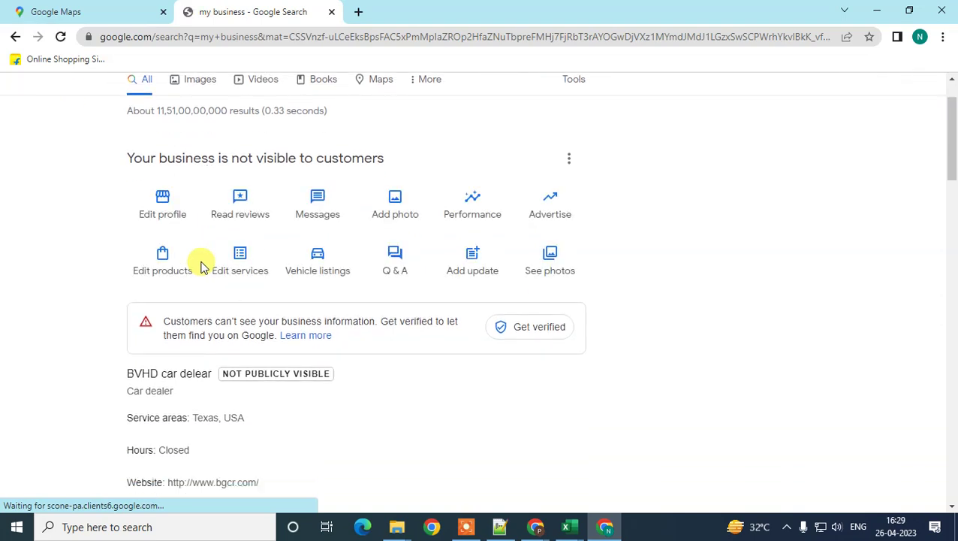
{"action": "scroll", "coordinate": [714, 240], "scroll_direction": "up", "scroll_amount": 2}
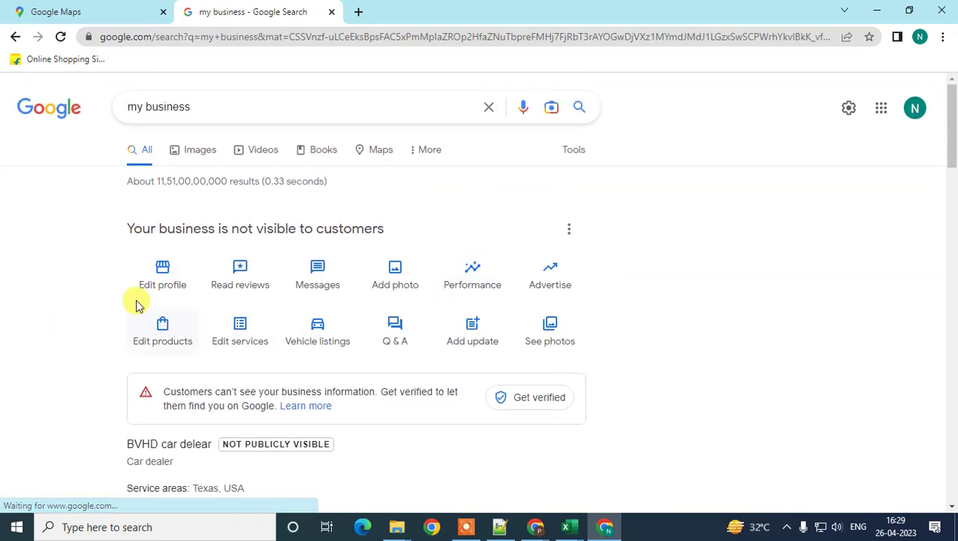
{"action": "scroll", "coordinate": [386, 373], "scroll_direction": "down", "scroll_amount": 2}
{"action": "scroll", "coordinate": [387, 373], "scroll_direction": "up", "scroll_amount": 2}
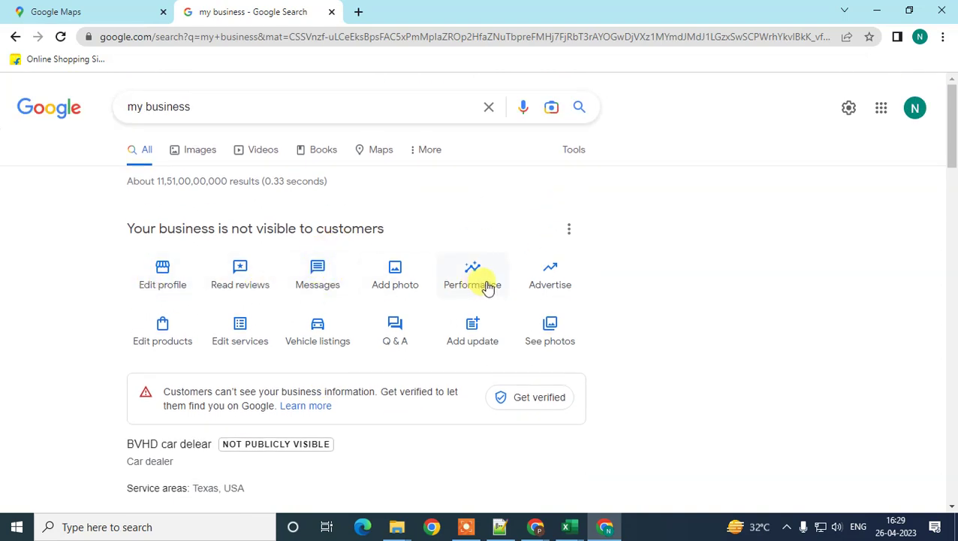
{"action": "scroll", "coordinate": [409, 282], "scroll_direction": "down", "scroll_amount": 2}
{"action": "scroll", "coordinate": [406, 279], "scroll_direction": "up", "scroll_amount": 2}
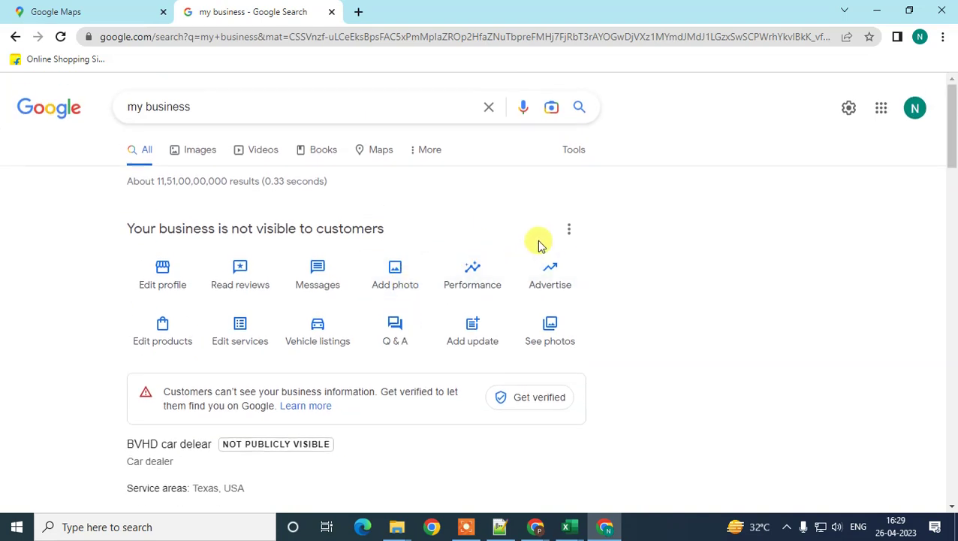
{"action": "left_click", "coordinate": [567, 229]}
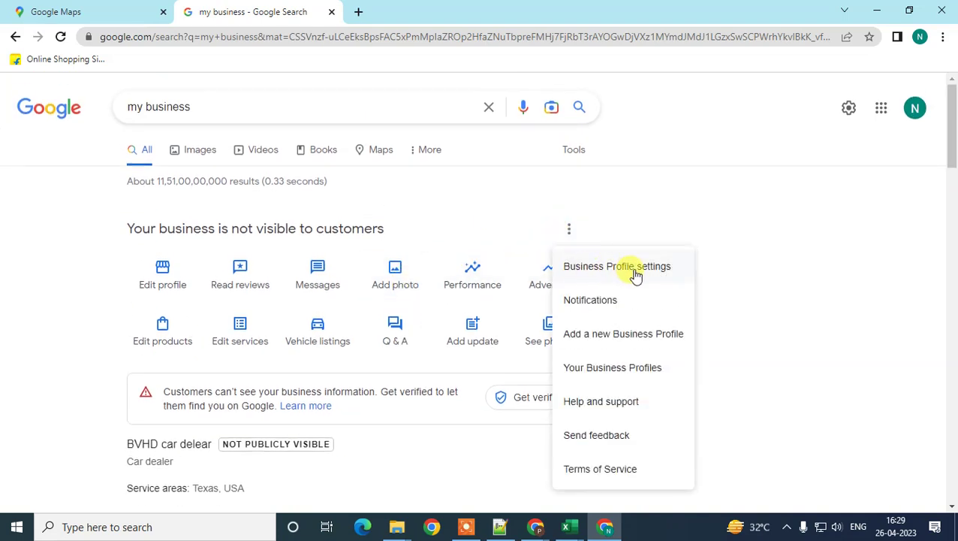
{"action": "left_click", "coordinate": [588, 369]}
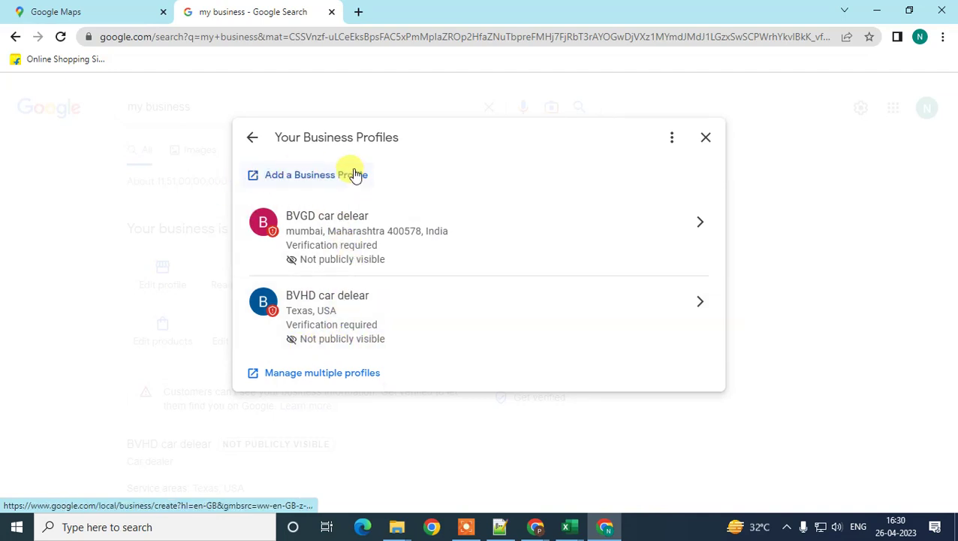
{"action": "left_click", "coordinate": [706, 137]}
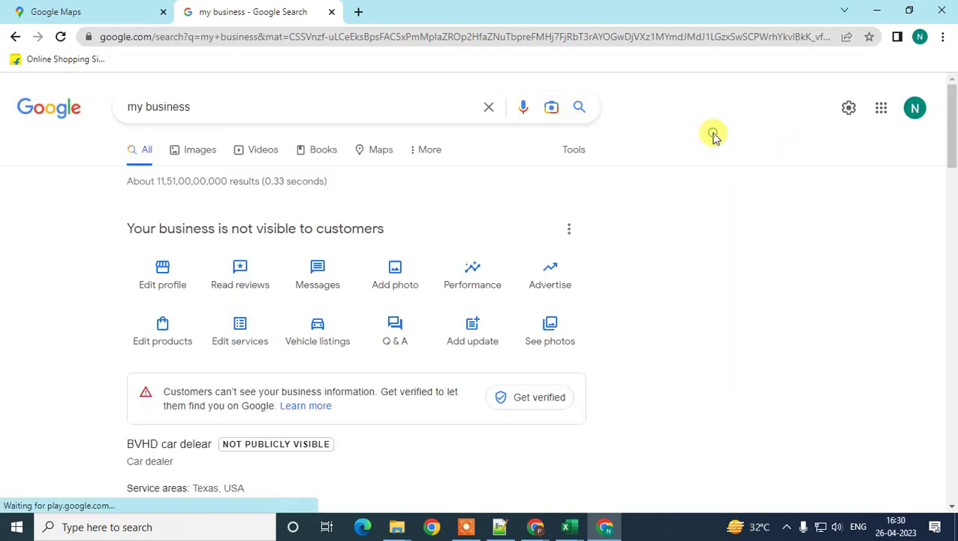
Highlight the 'not visible to customers' heading, then leave the browser for the empty Windows desktop
{"action": "scroll", "coordinate": [300, 334], "scroll_direction": "down", "scroll_amount": 2}
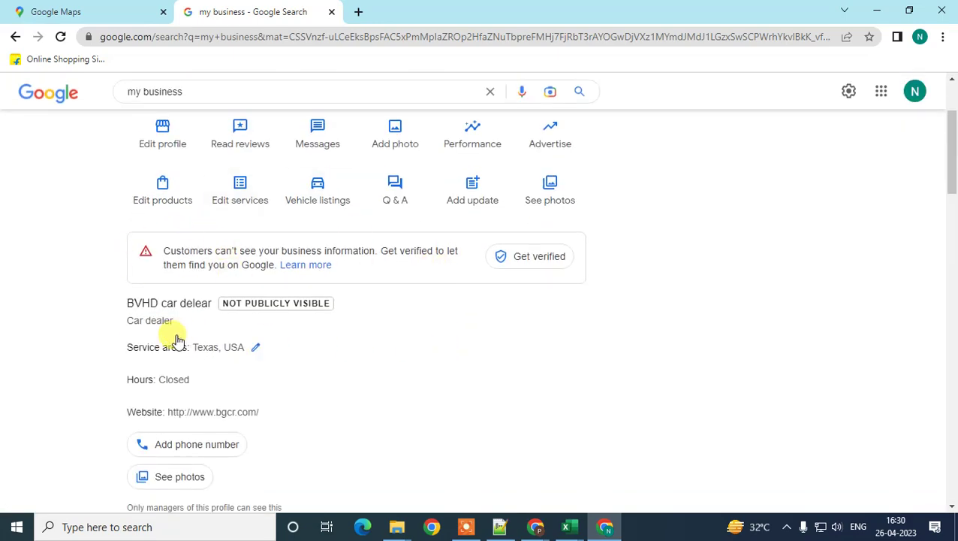
{"action": "scroll", "coordinate": [438, 400], "scroll_direction": "down", "scroll_amount": 2}
{"action": "scroll", "coordinate": [432, 399], "scroll_direction": "up", "scroll_amount": 3}
{"action": "scroll", "coordinate": [338, 375], "scroll_direction": "down", "scroll_amount": 4}
{"action": "scroll", "coordinate": [180, 300], "scroll_direction": "up", "scroll_amount": 3}
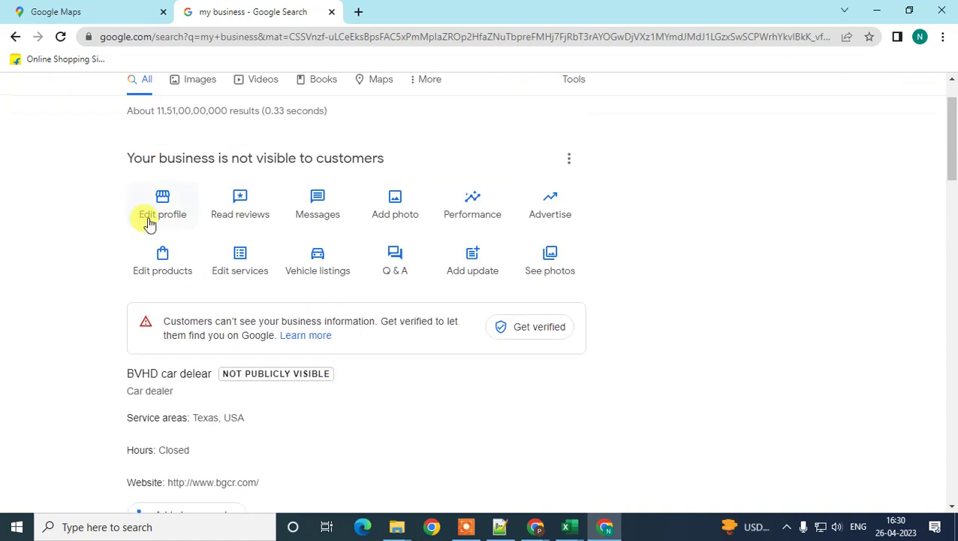
{"action": "scroll", "coordinate": [188, 191], "scroll_direction": "up", "scroll_amount": 1}
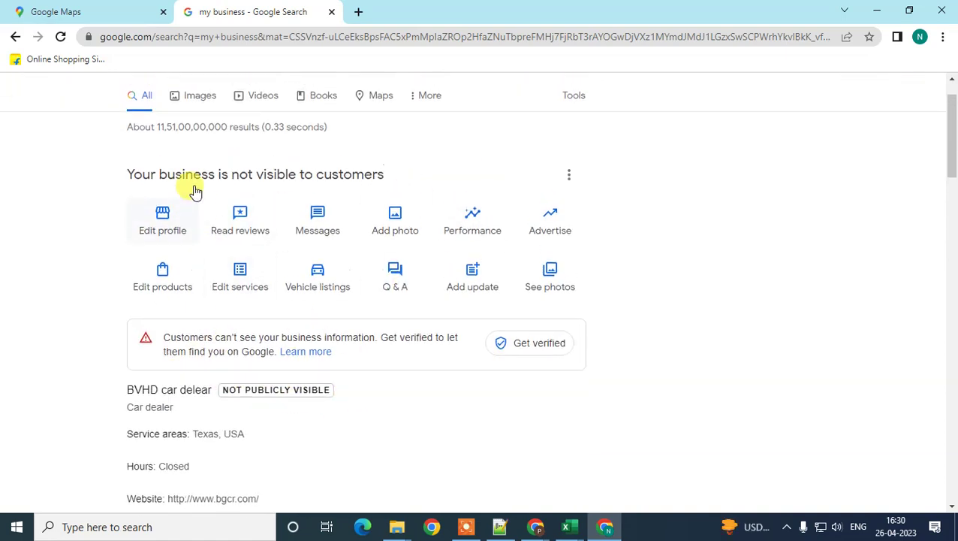
{"action": "left_click_drag", "start_coordinate": [143, 229], "coordinate": [406, 237]}
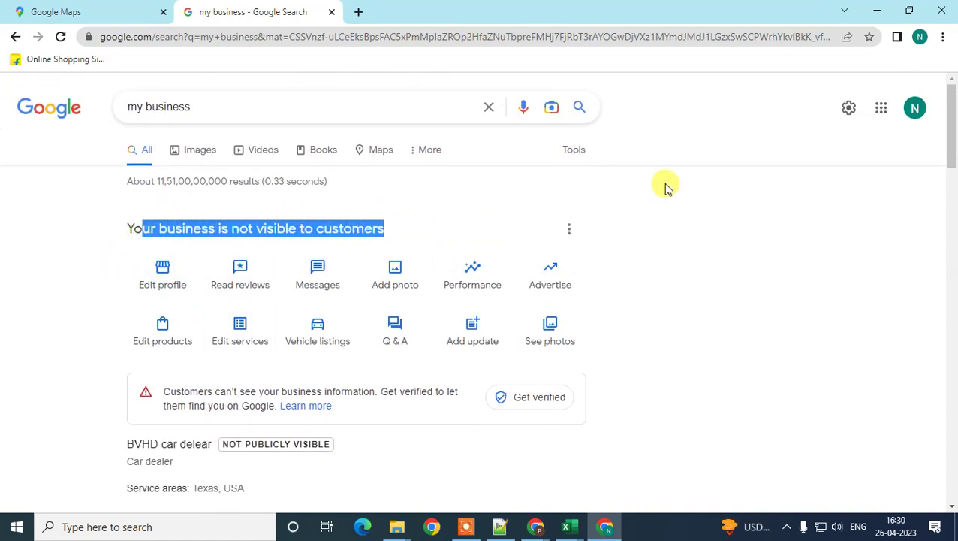
{"action": "left_click_drag", "start_coordinate": [952, 127], "coordinate": [741, 181]}
{"action": "key", "text": "super+d"}
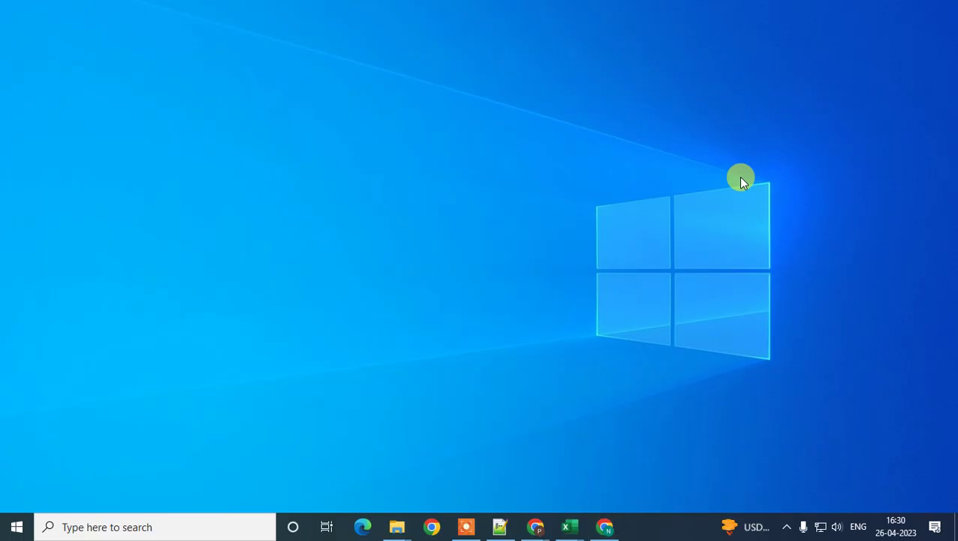